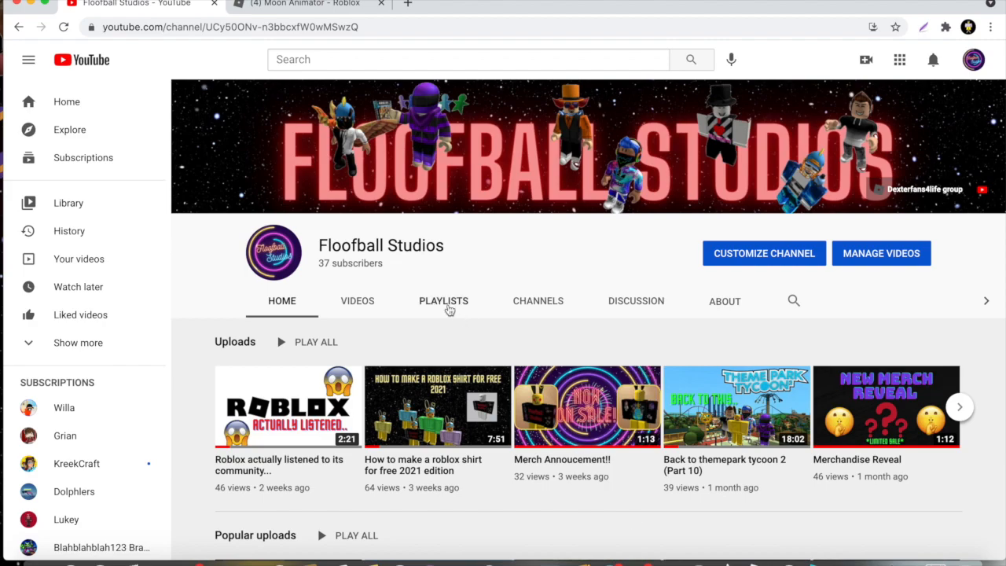
Switch to Roblox Studio and create a new place from the Baseplate template
click(318, 4)
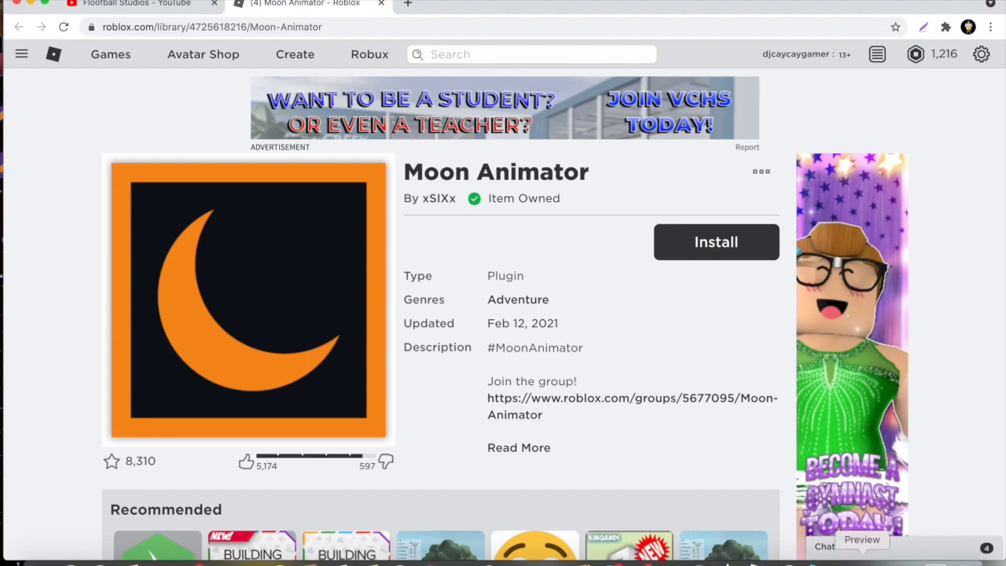
click(817, 558)
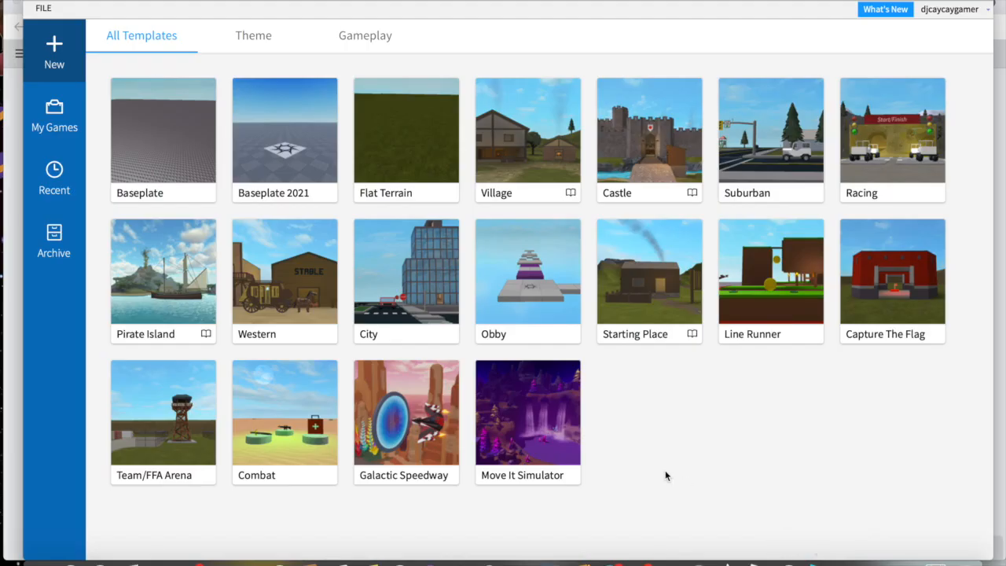
click(156, 148)
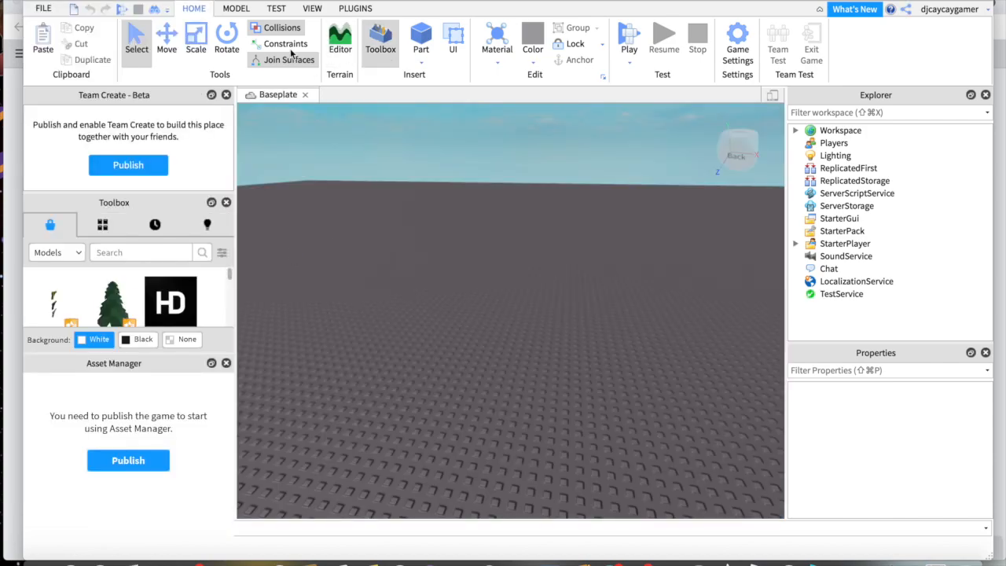
Insert the first saved player avatar as an Old R15 character with the Character Inserter plugin and bring it into view
click(356, 9)
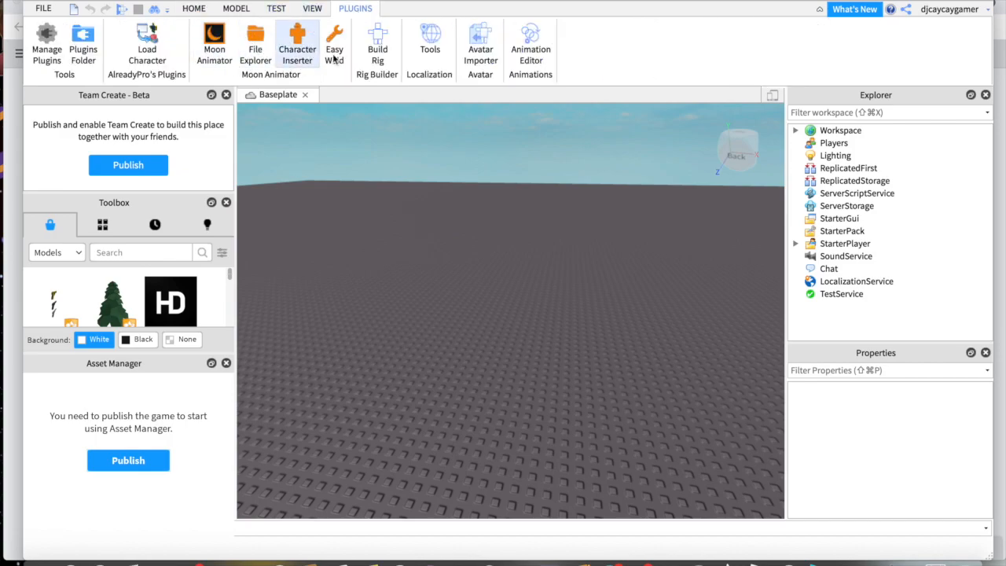
right_drag(389, 248, 417, 253)
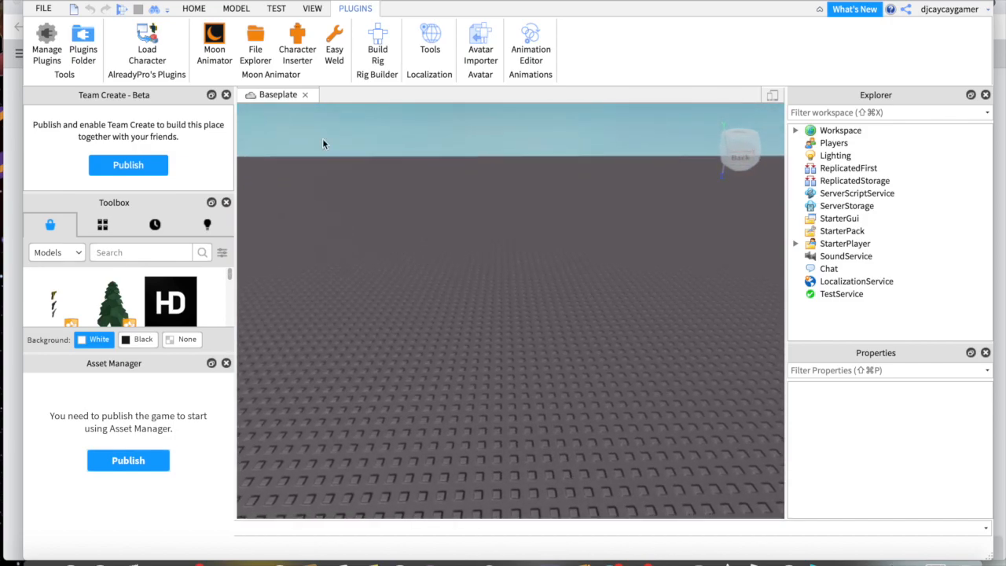
click(297, 39)
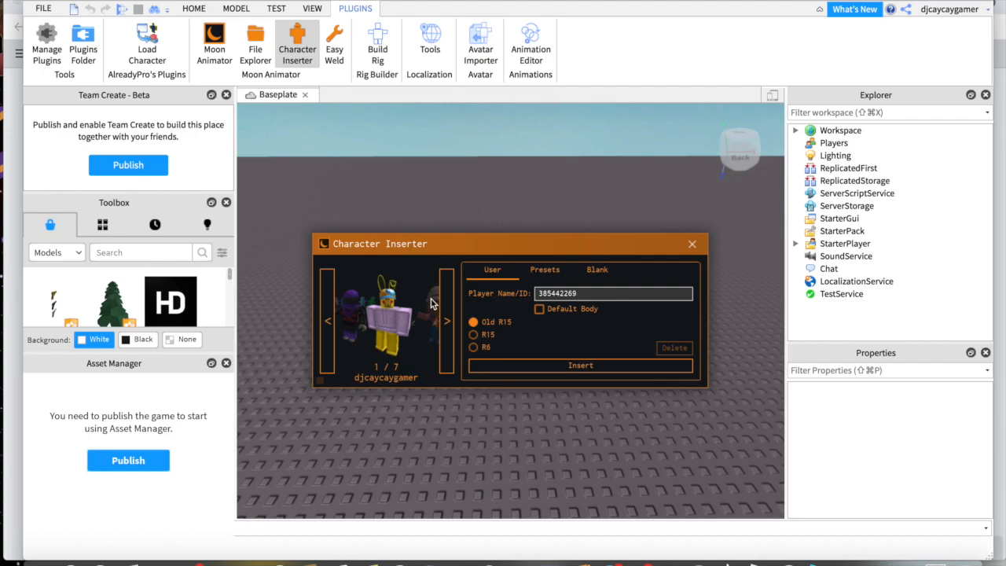
click(529, 366)
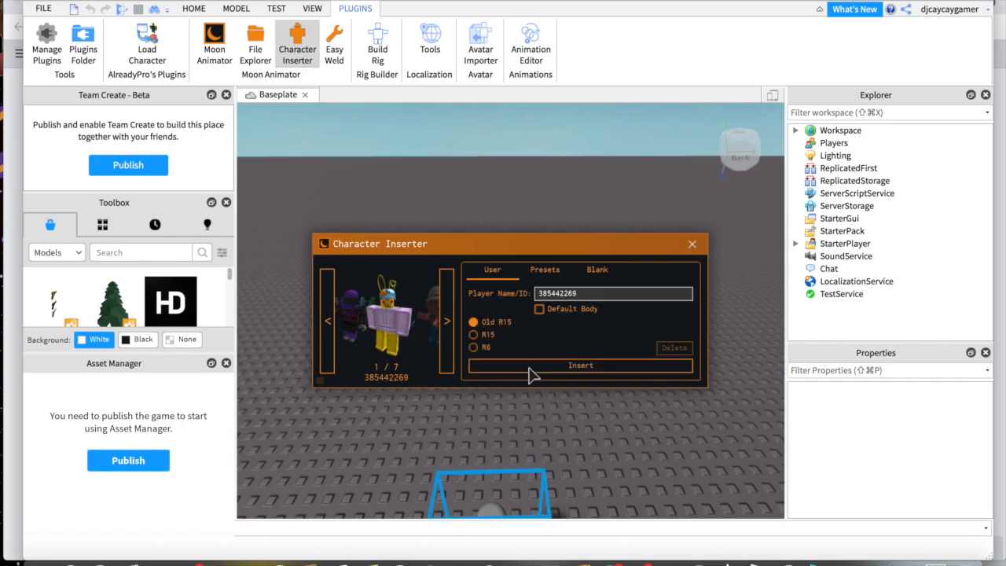
click(695, 245)
mouse_move(647, 270)
right_down()
mouse_move(623, 266)
mouse_move(664, 264)
right_up()
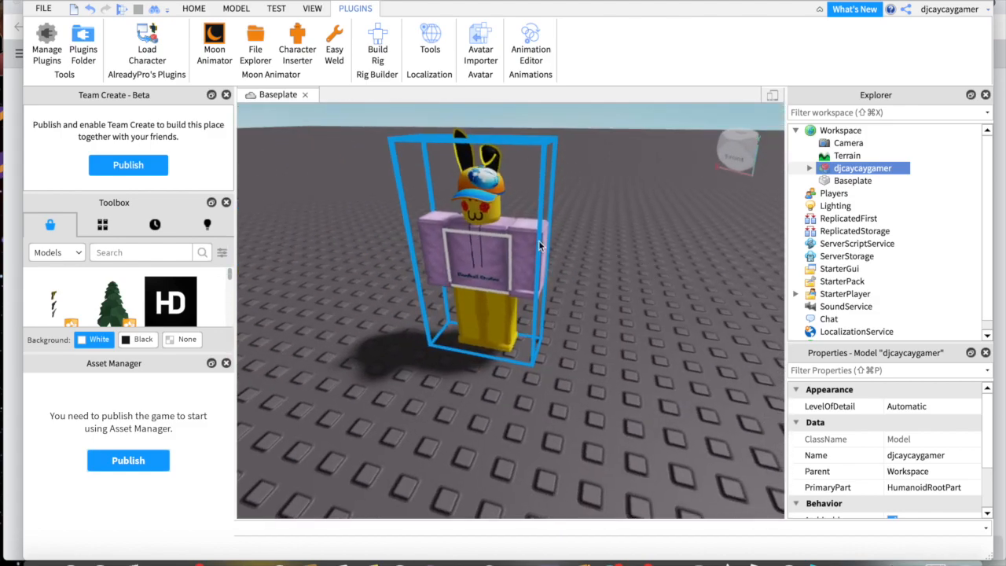
Launch Moon Animator and create a new animation file named LOL
click(214, 40)
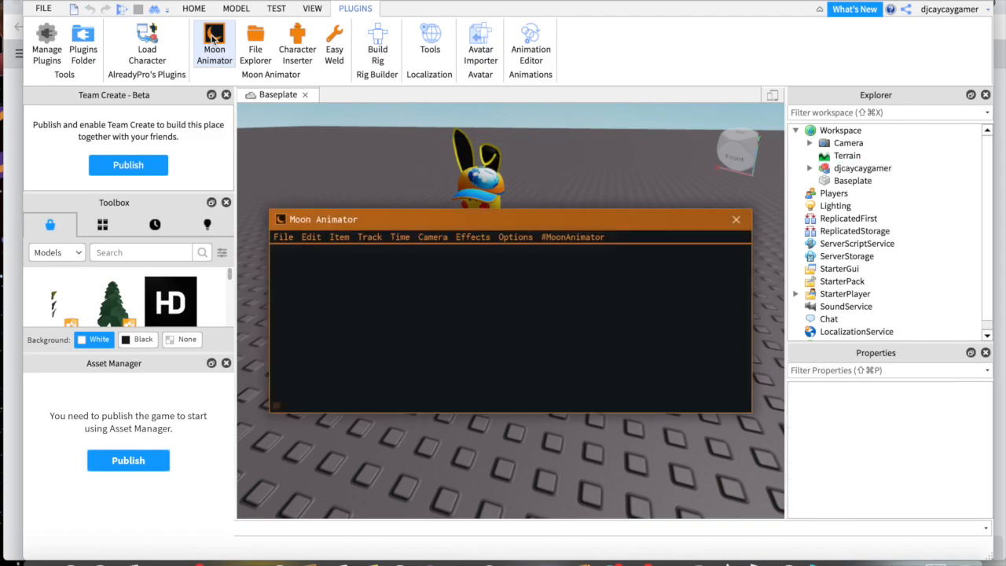
drag(434, 225, 430, 266)
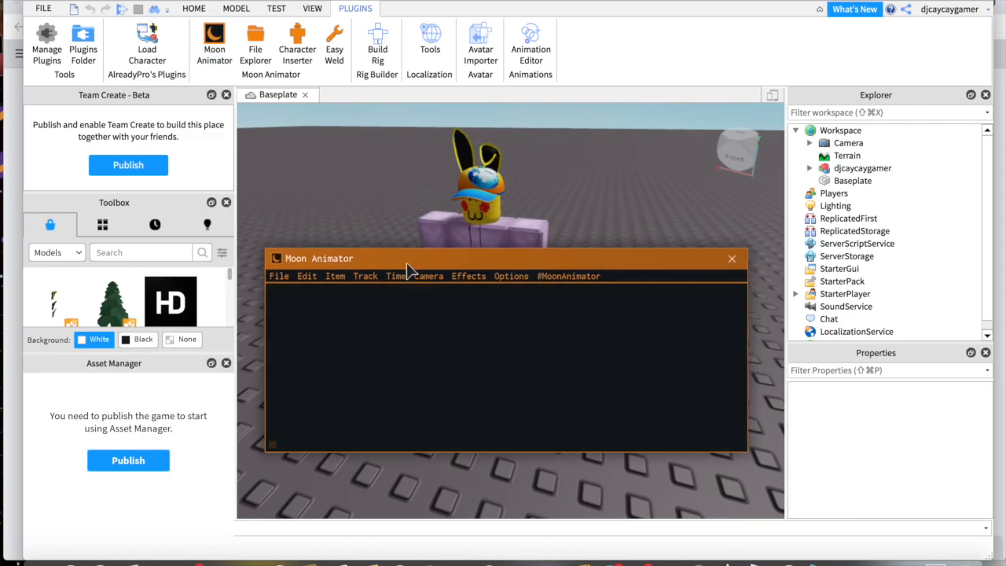
click(279, 276)
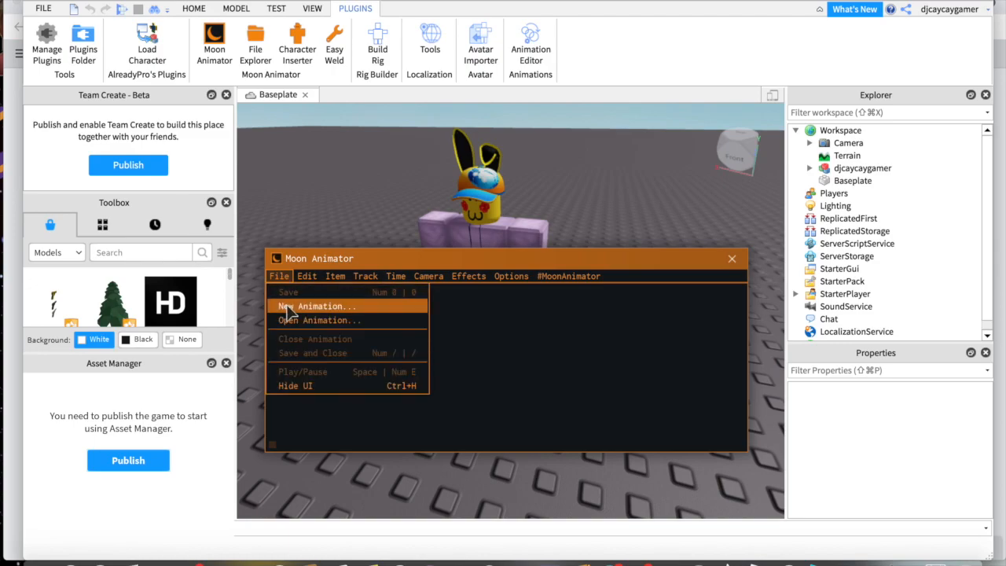
click(299, 306)
click(325, 329)
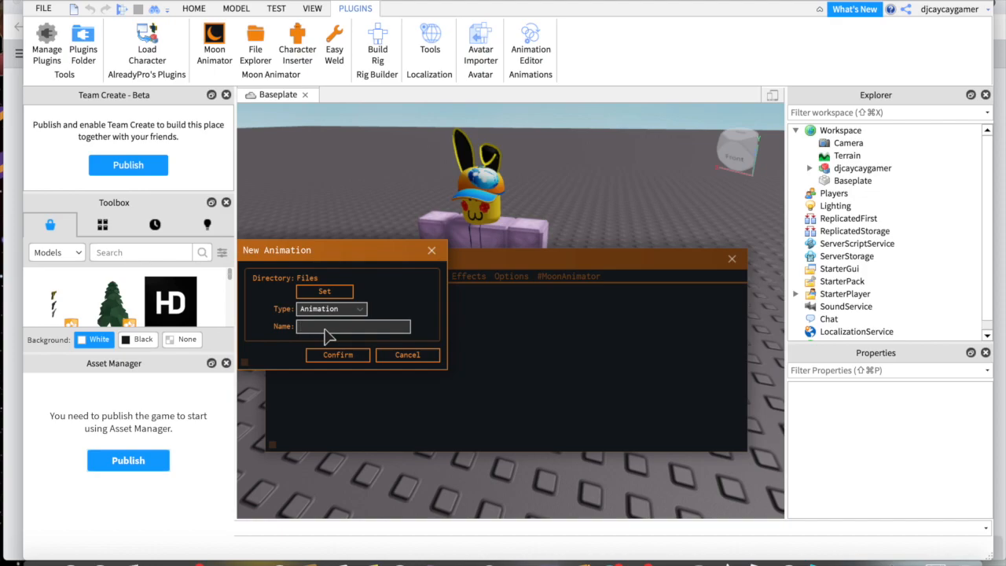
text(LOL)
click(335, 356)
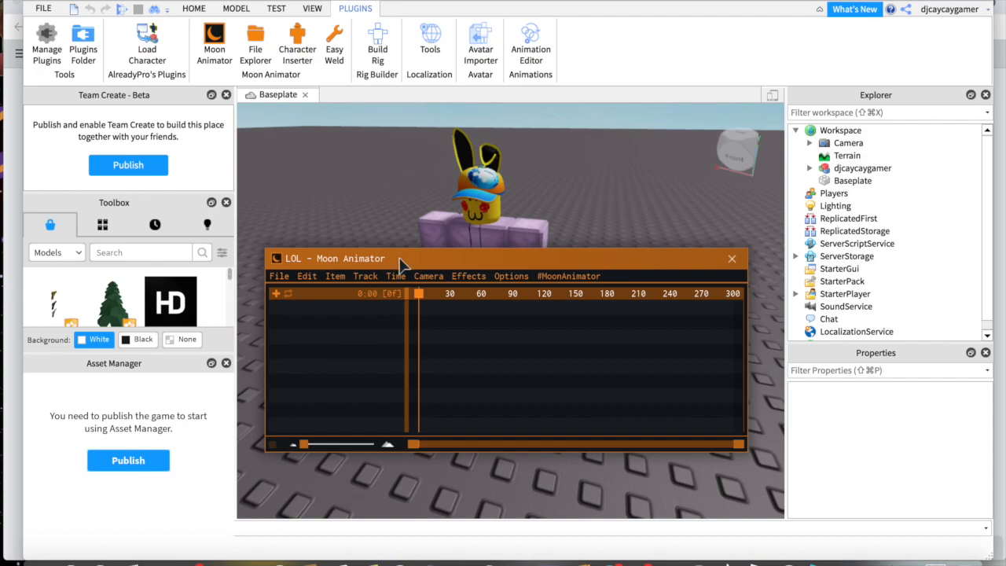
Add the inserted character to the LOL animation as a rig item and look through its body part tracks
click(276, 297)
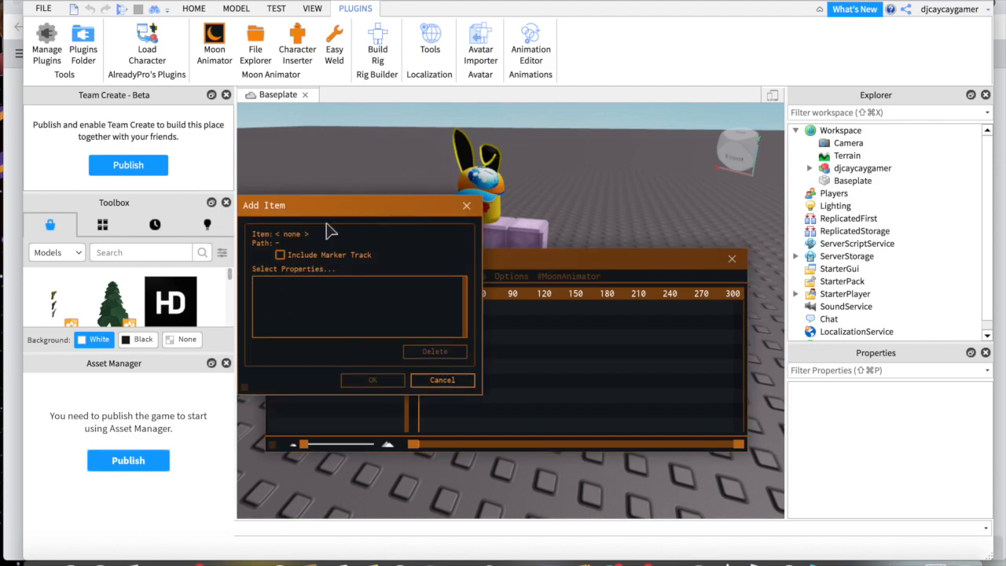
click(480, 211)
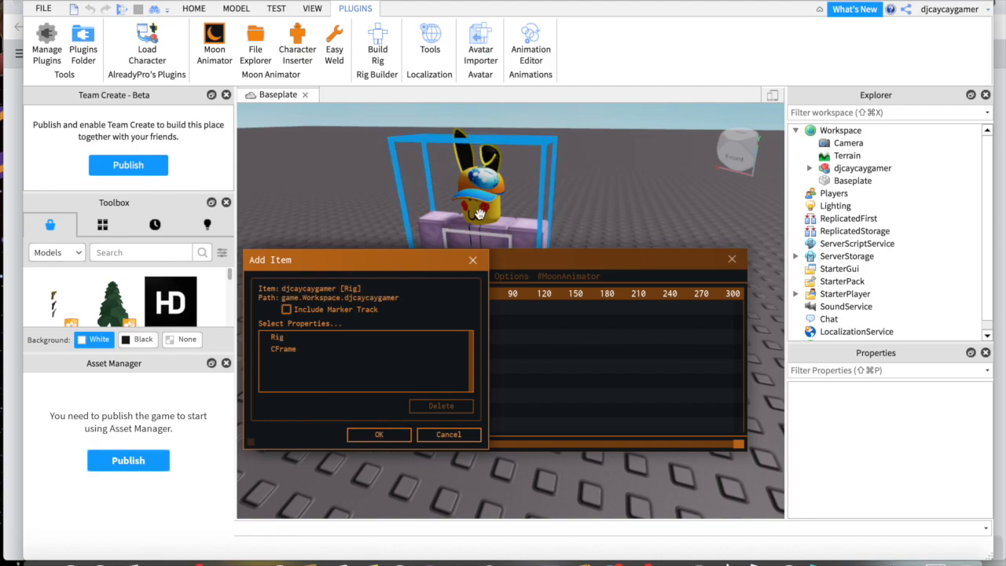
click(378, 433)
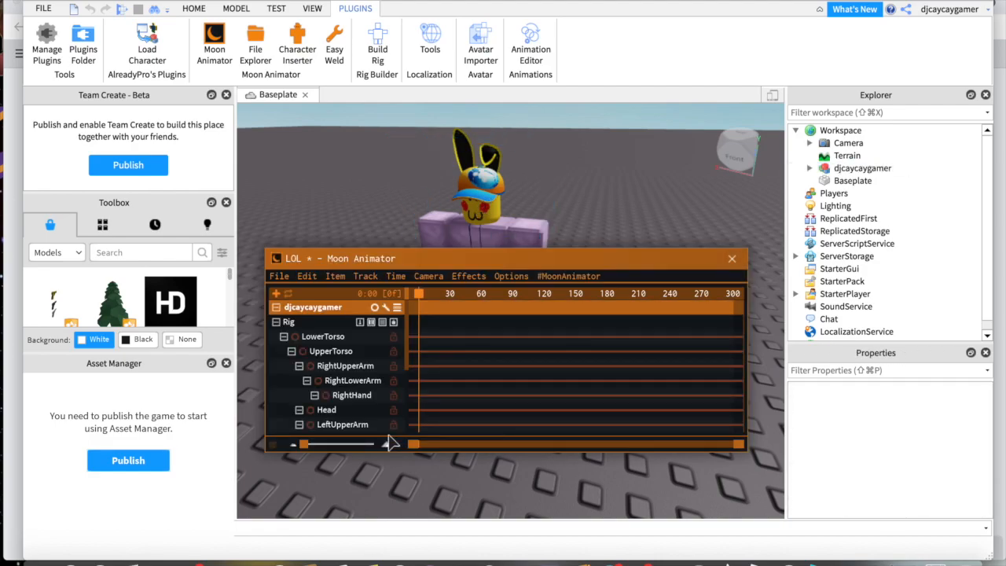
scroll(337, 361, down, 4)
scroll(338, 361, up, 5)
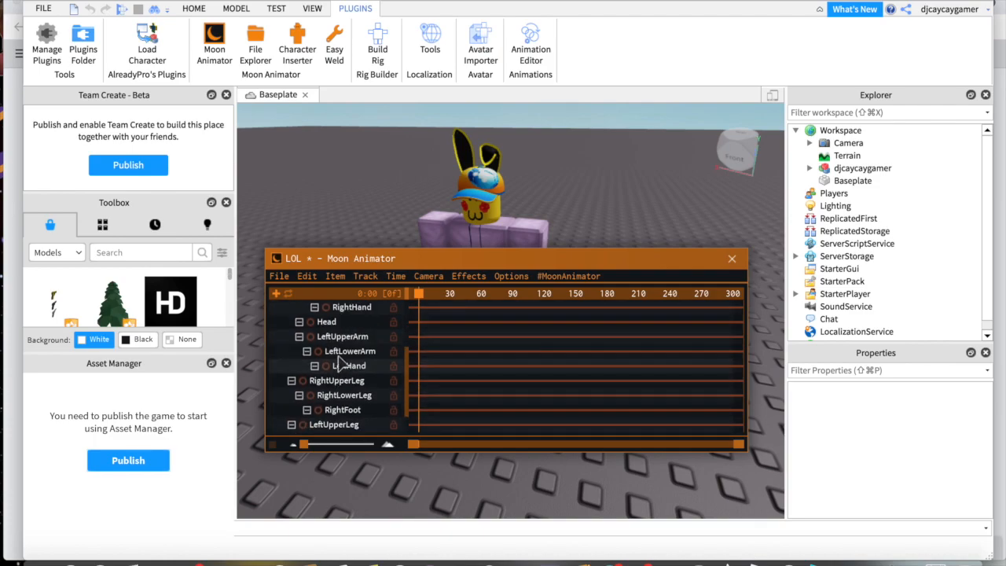
scroll(477, 246, up, 2)
scroll(346, 364, up, 2)
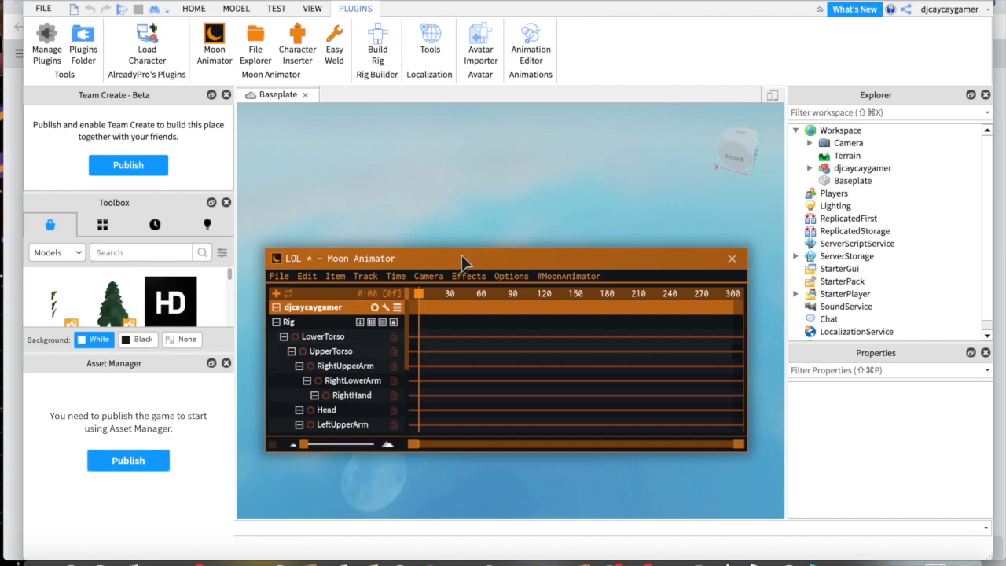
Move the Moon Animator window lower and reframe the camera so the character stands in view above it
scroll(450, 315, up, 2)
scroll(483, 206, down, 2)
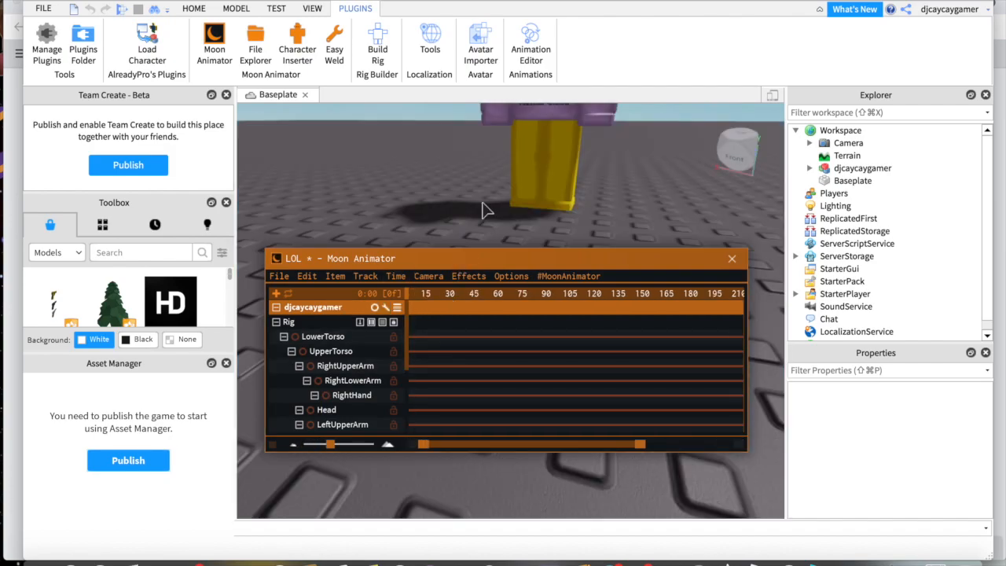
scroll(482, 202, up, 2)
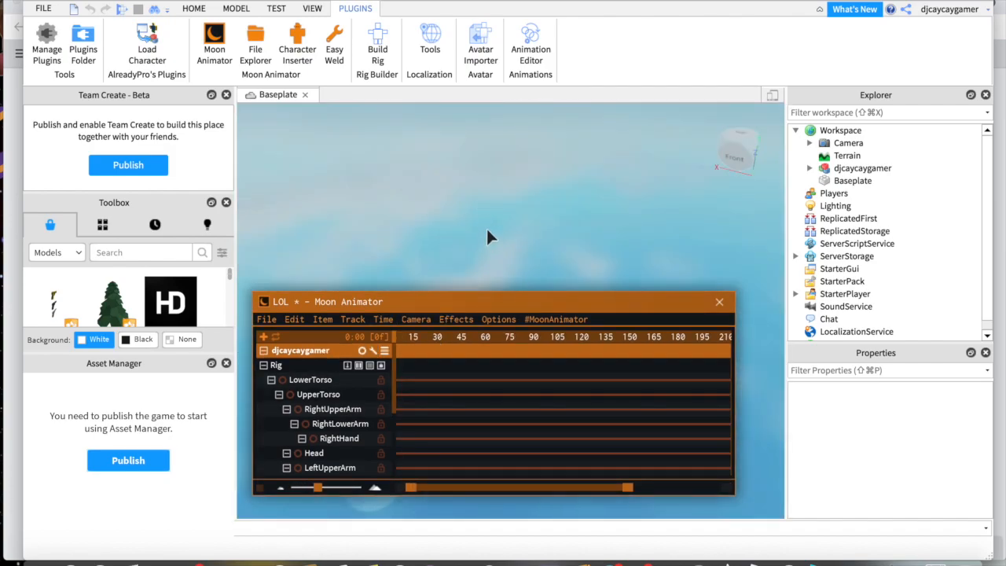
scroll(485, 226, down, 2)
scroll(483, 244, up, 2)
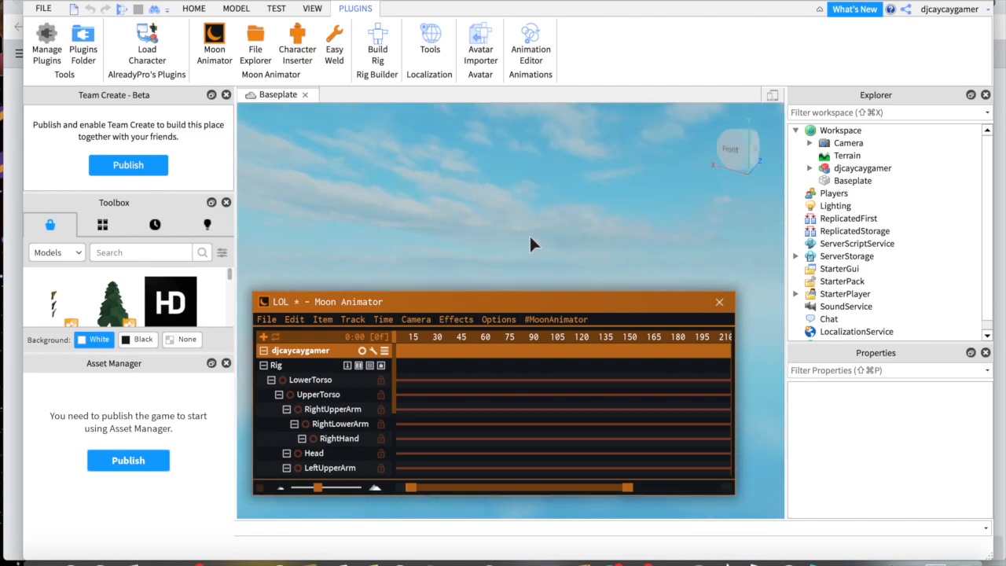
right_drag(531, 239, 535, 286)
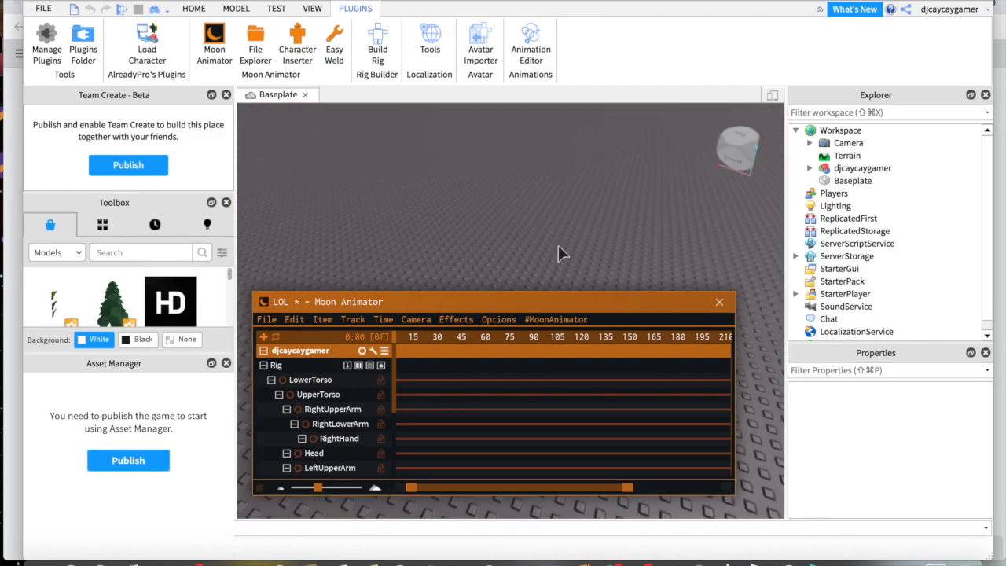
drag(540, 294, 544, 309)
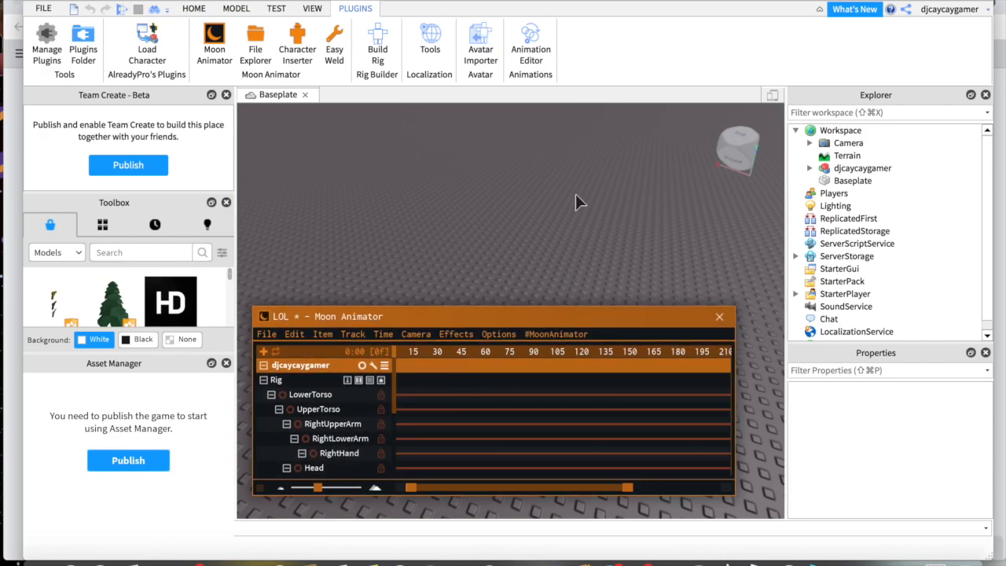
right_drag(575, 194, 578, 193)
drag(539, 316, 553, 332)
mouse_move(566, 262)
right_down()
mouse_move(574, 205)
mouse_move(590, 272)
mouse_move(570, 267)
mouse_move(586, 265)
mouse_move(567, 262)
mouse_move(574, 255)
mouse_move(567, 263)
right_up()
key(w)
key(a)
key(d)
key(w)
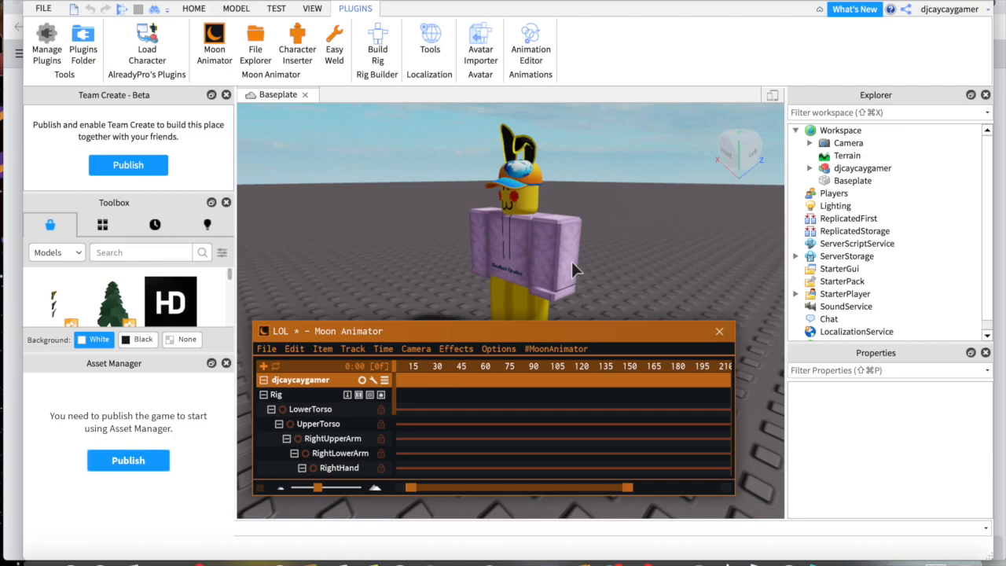
mouse_move(453, 332)
mouse_down()
mouse_move(454, 367)
mouse_move(459, 348)
mouse_up()
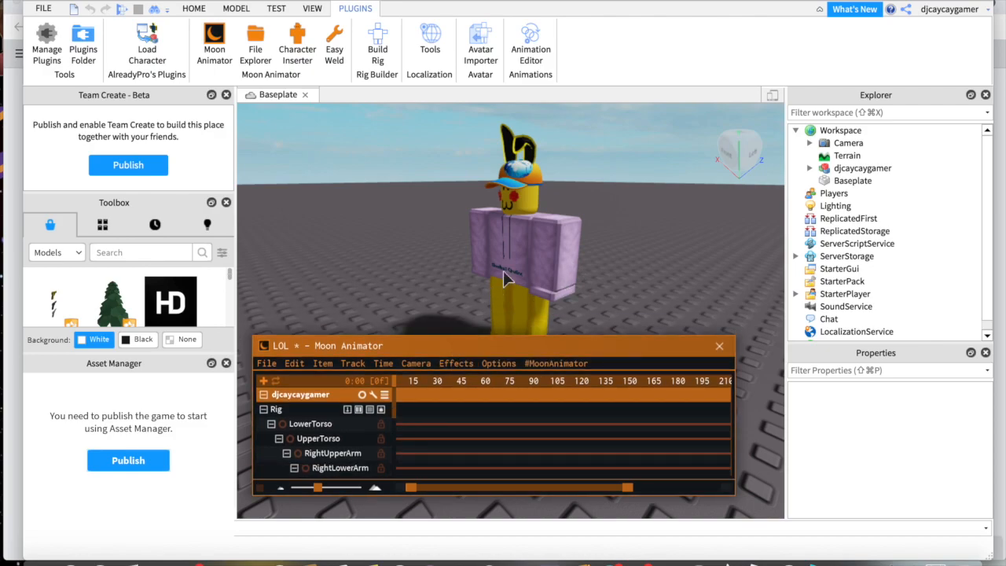
Rotate the character's left upper arm by about -0.61 at frame 0 to create its first keyframe
click(567, 259)
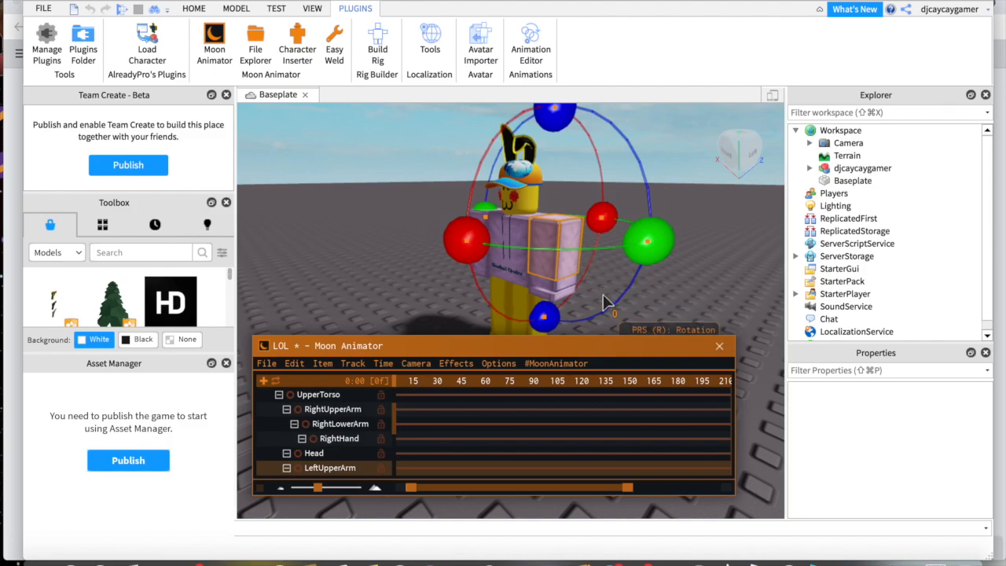
right_drag(664, 292, 663, 292)
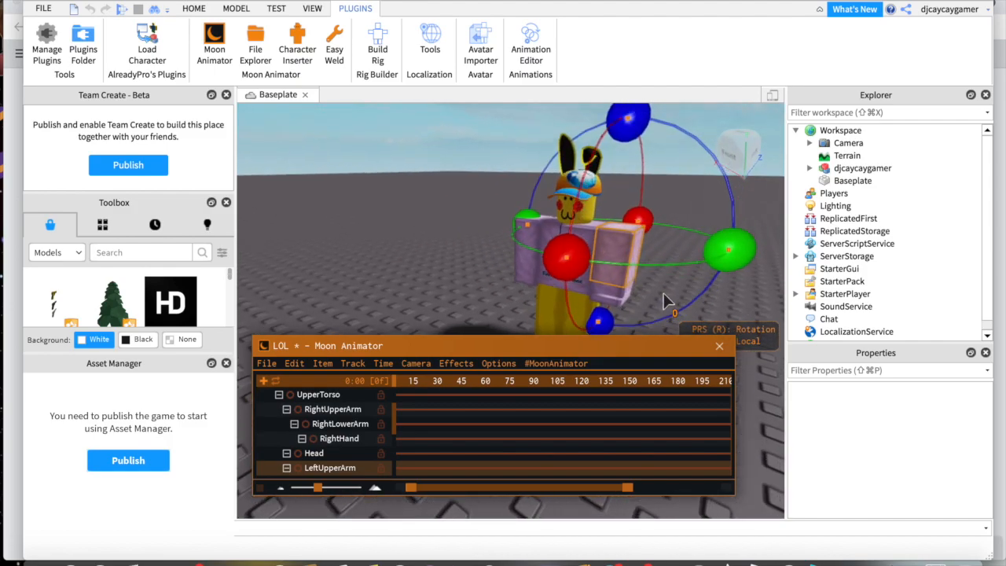
click(614, 246)
click(623, 244)
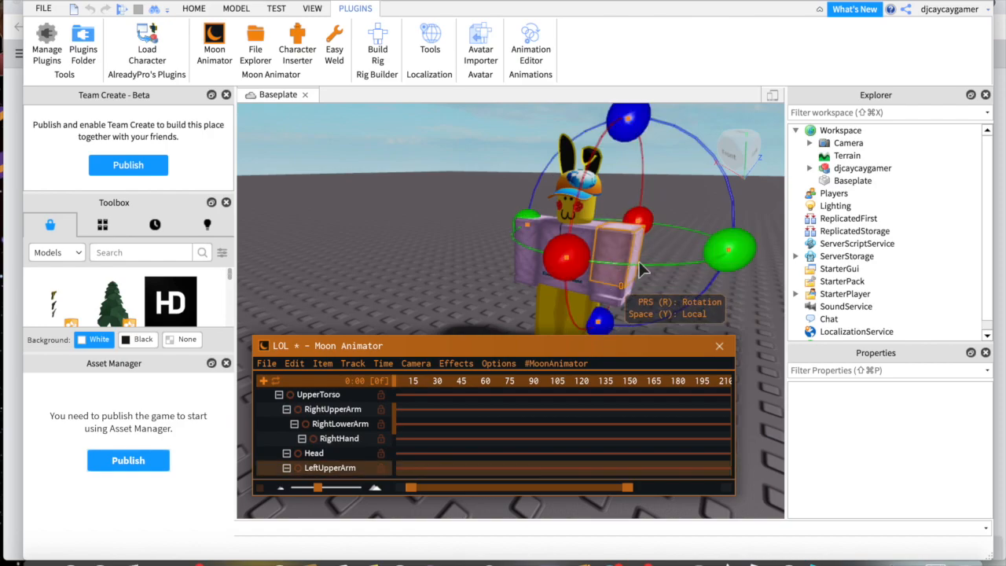
click(613, 286)
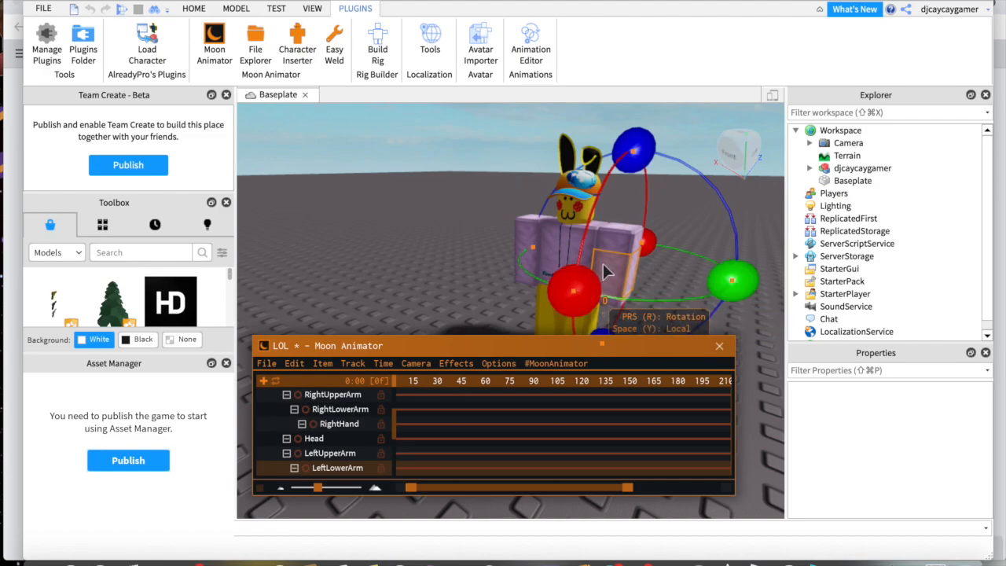
click(620, 242)
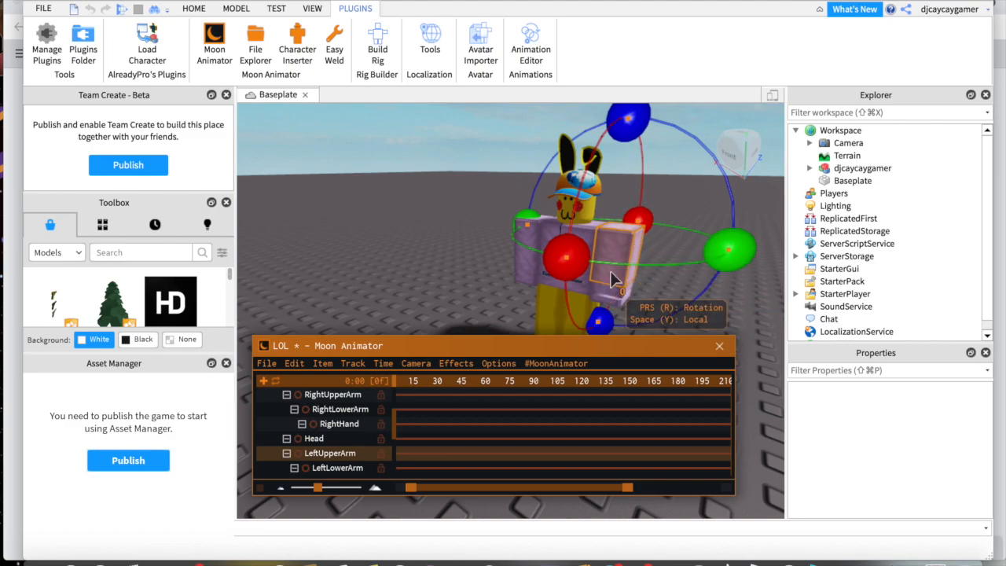
scroll(613, 270, down, 2)
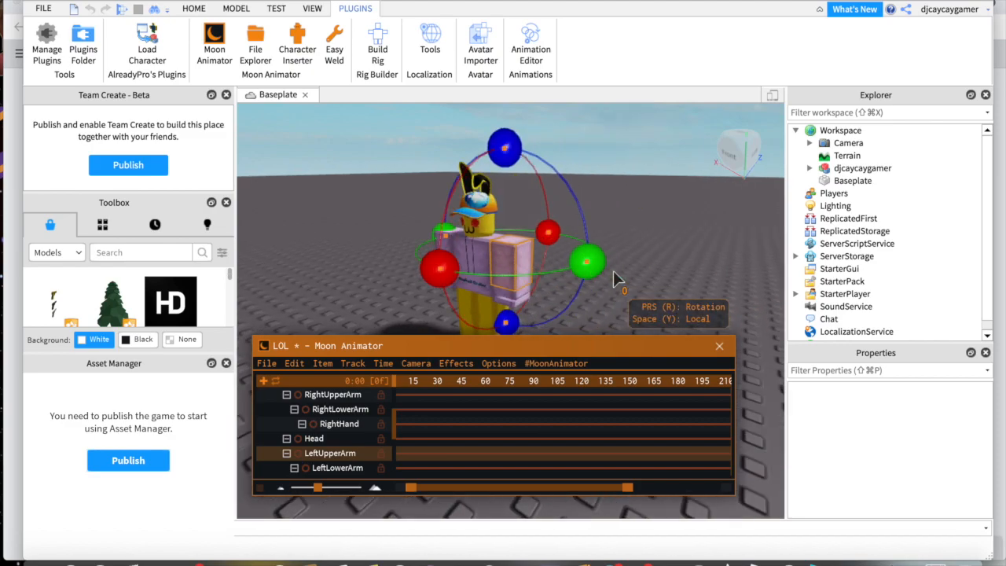
right_drag(617, 278, 611, 275)
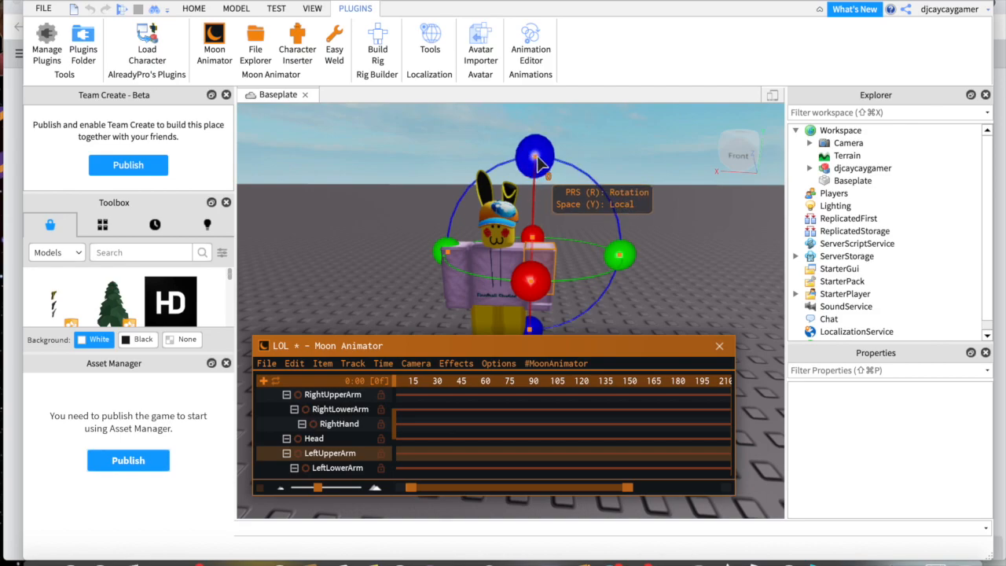
mouse_move(533, 163)
mouse_down()
mouse_move(471, 175)
mouse_move(454, 219)
mouse_move(543, 122)
mouse_move(476, 135)
mouse_move(535, 150)
mouse_up()
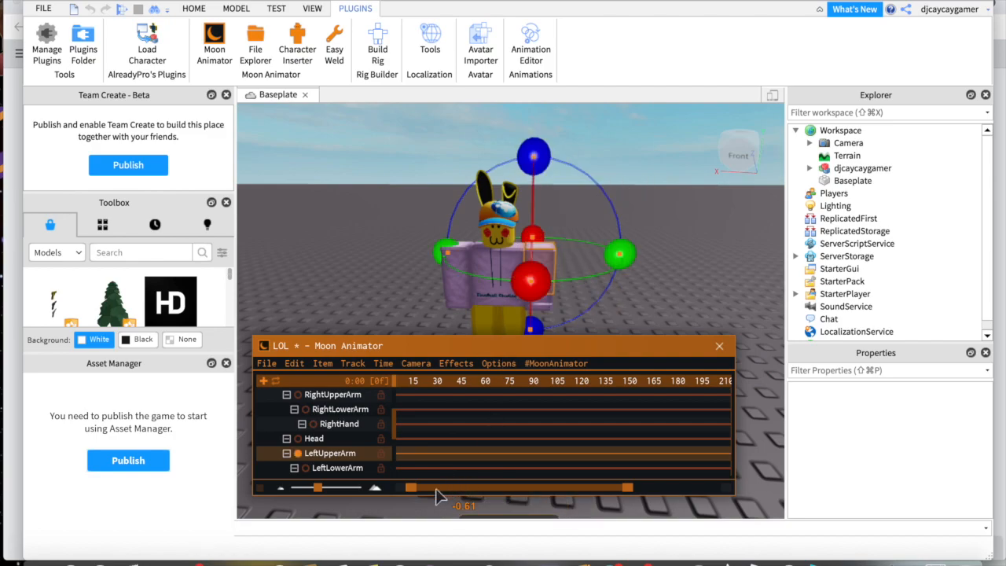
Rotate the character's left upper arm upward by about -132.41 at frame 15 to keyframe the raised pose, and preview the motion
drag(436, 488, 402, 494)
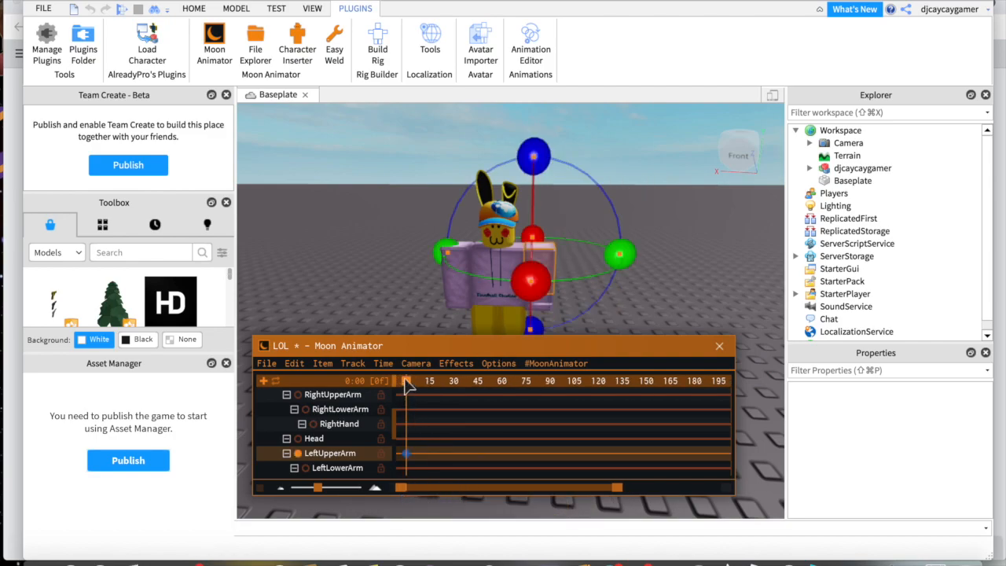
drag(406, 385, 431, 387)
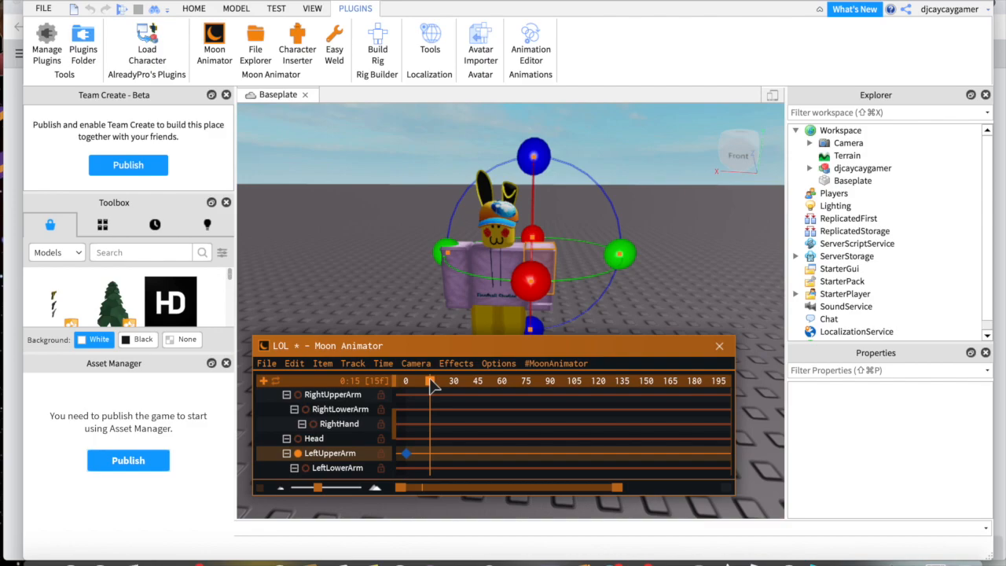
drag(536, 327, 575, 211)
key(space)
key(space)
key(space)
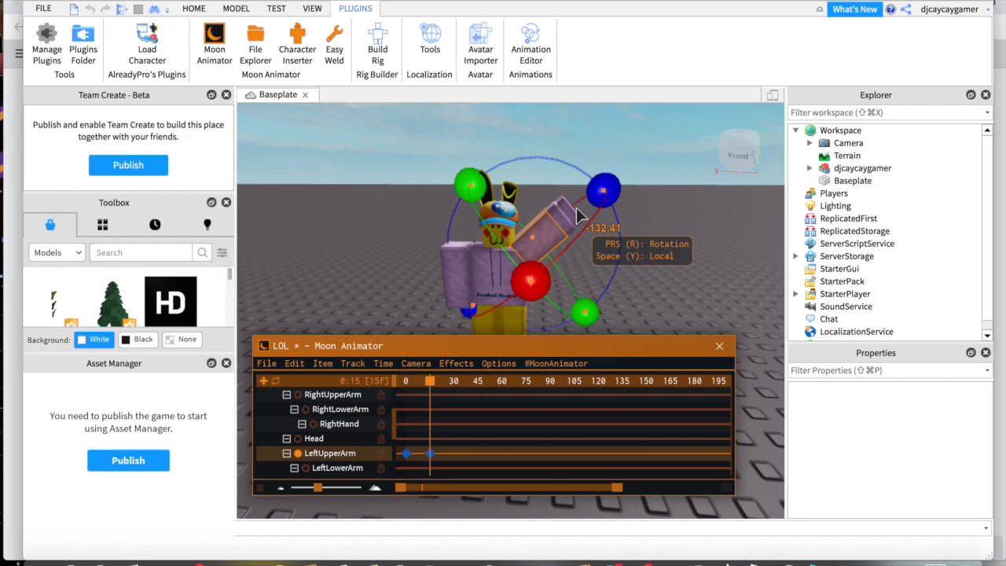
Keyframe the left upper arm lowered by about 35 at frame 19 and by about another 25 at frame 23
click(433, 382)
drag(433, 381, 440, 387)
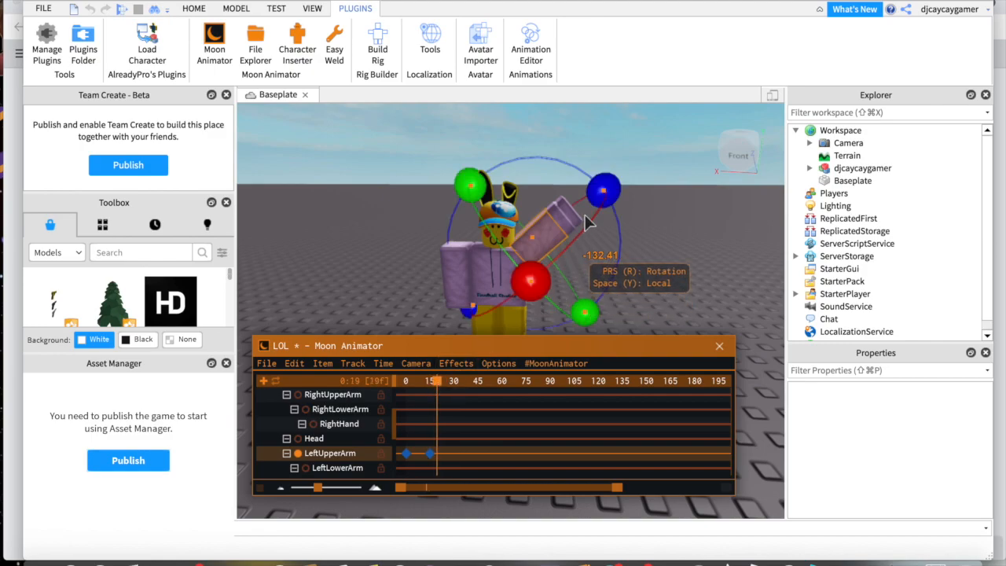
drag(617, 209, 624, 245)
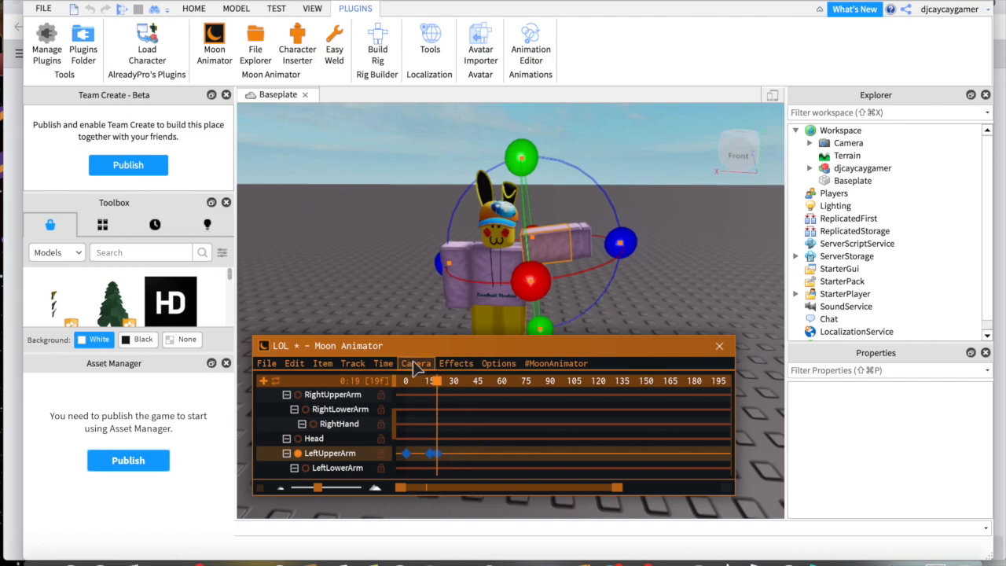
click(443, 381)
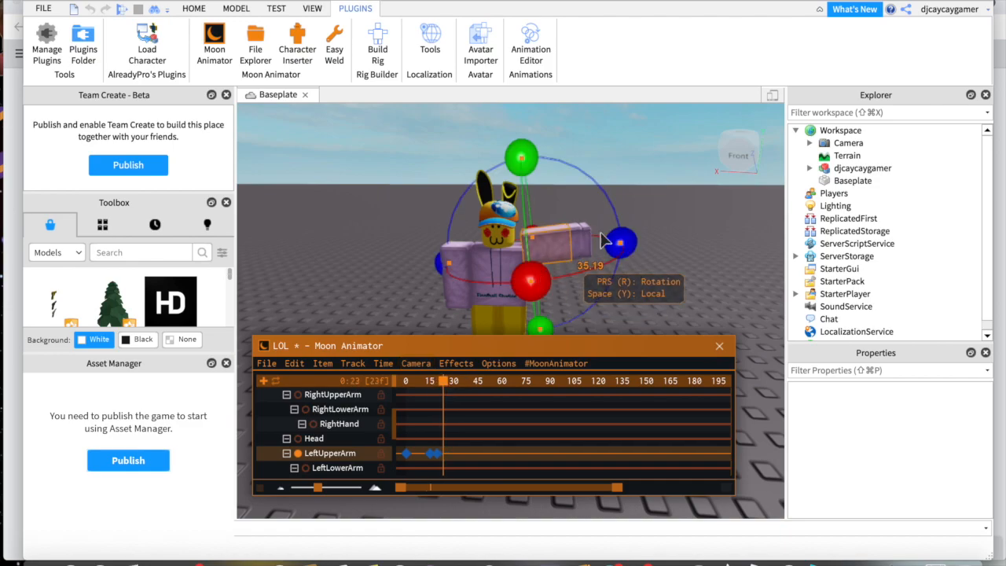
drag(615, 243, 621, 292)
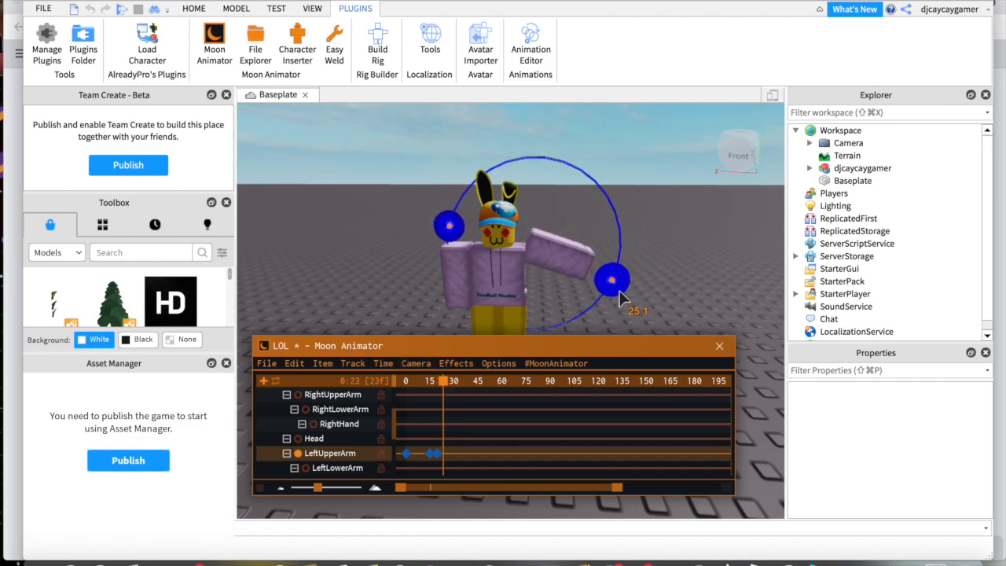
Keyframe the left upper arm raised just before frame 30, raise it by another -24.23 at frame 33, and preview the wave
click(453, 381)
drag(455, 379, 452, 378)
drag(607, 281, 620, 230)
drag(453, 382, 461, 385)
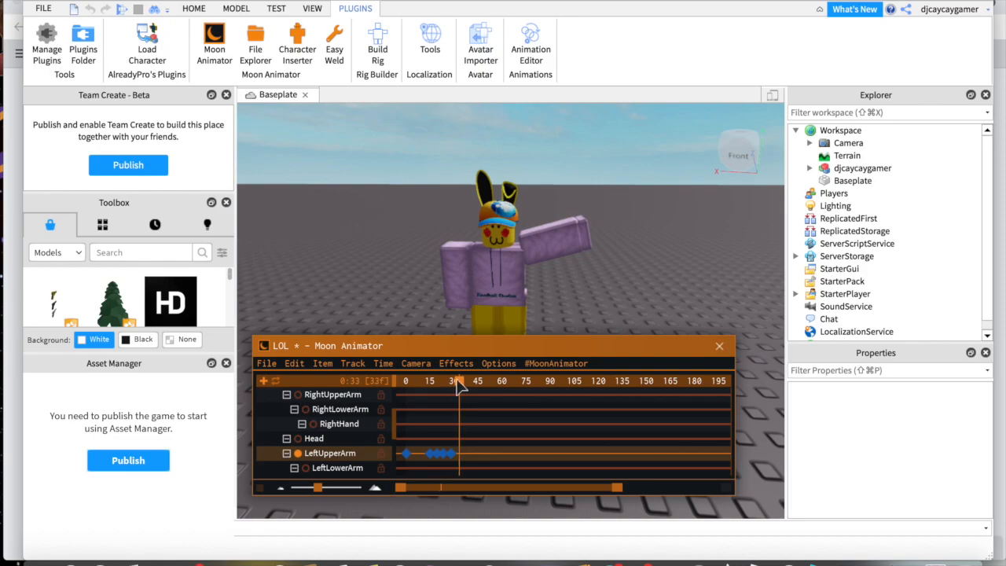
drag(616, 232, 589, 207)
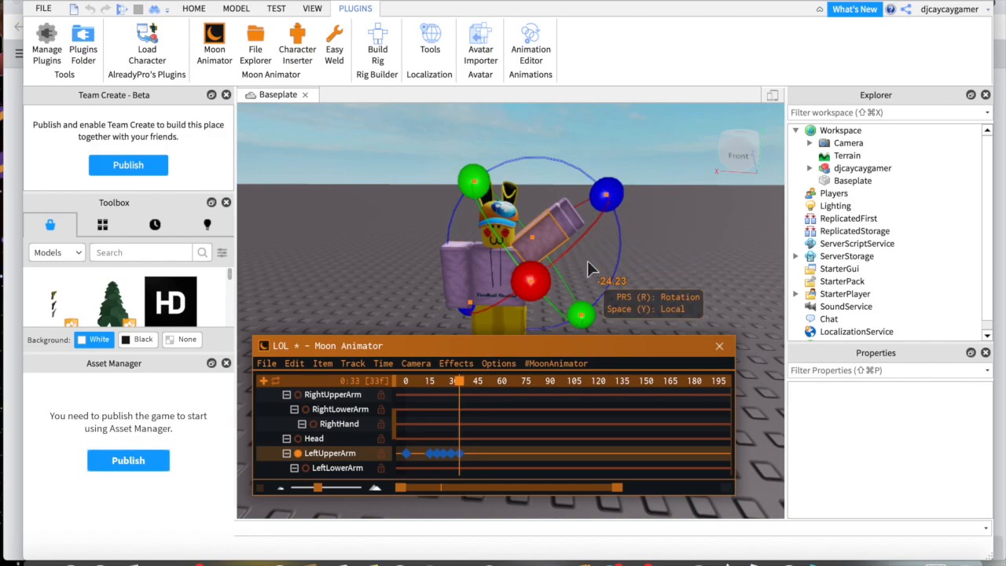
key(space)
key(space)
key(space)
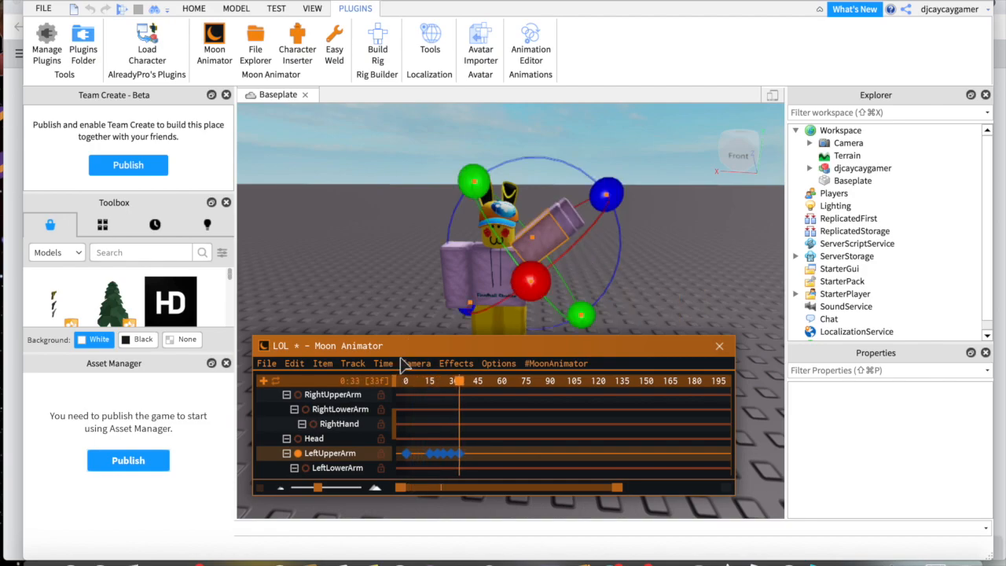
Lower the left upper arm slightly at frame 38 and a little further at frame 44, creating keyframes for both poses
click(460, 380)
drag(465, 379, 469, 379)
drag(594, 240, 596, 266)
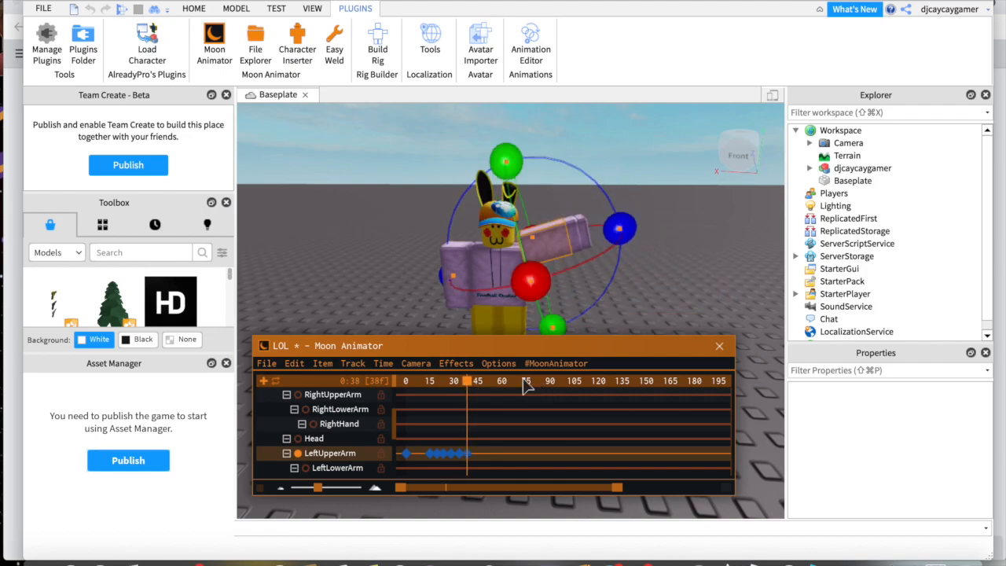
click(471, 380)
drag(472, 380, 477, 380)
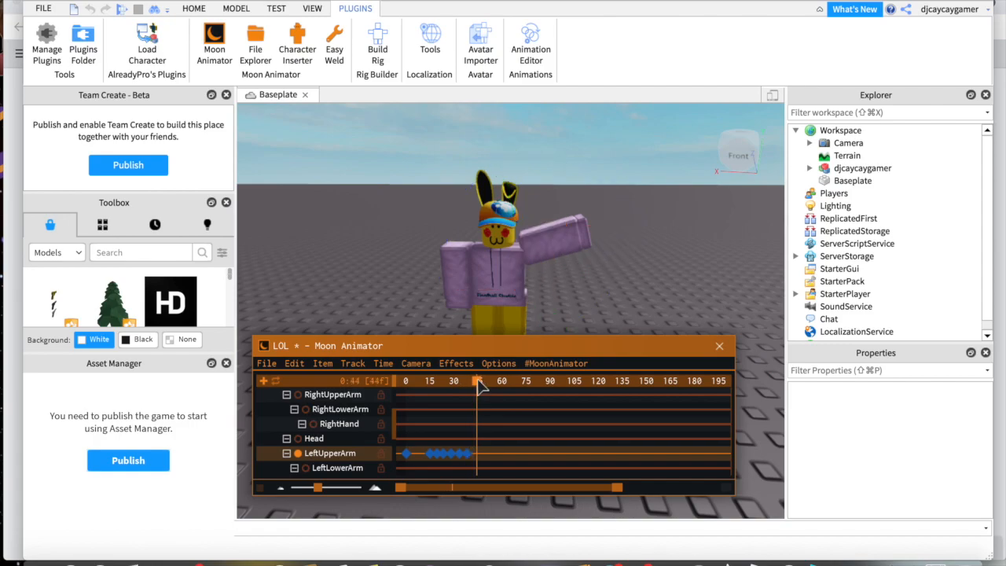
drag(622, 235, 624, 274)
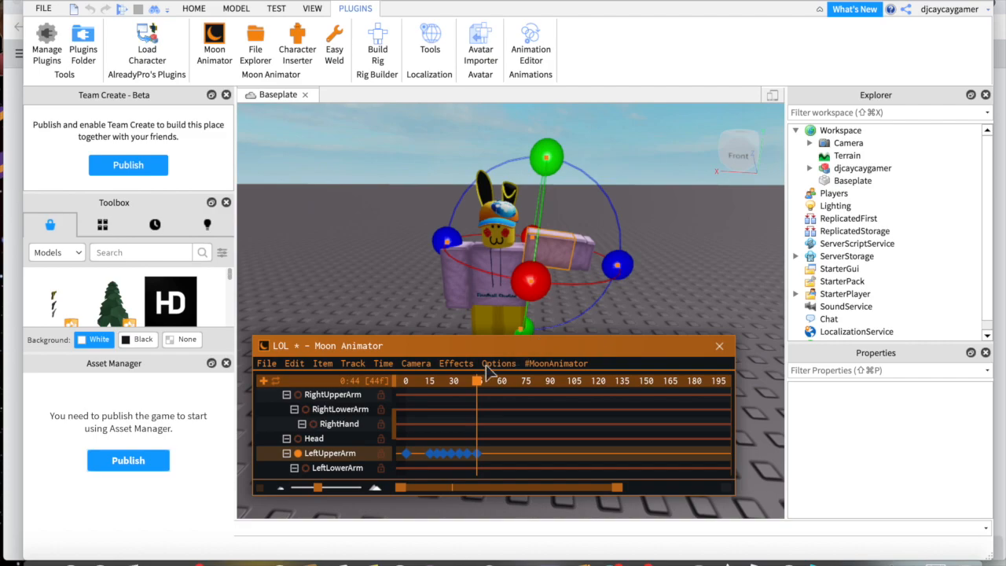
Keyframe the left upper arm lower at frame 50 and hanging straight down at the character's side at frame 57
drag(478, 380, 488, 381)
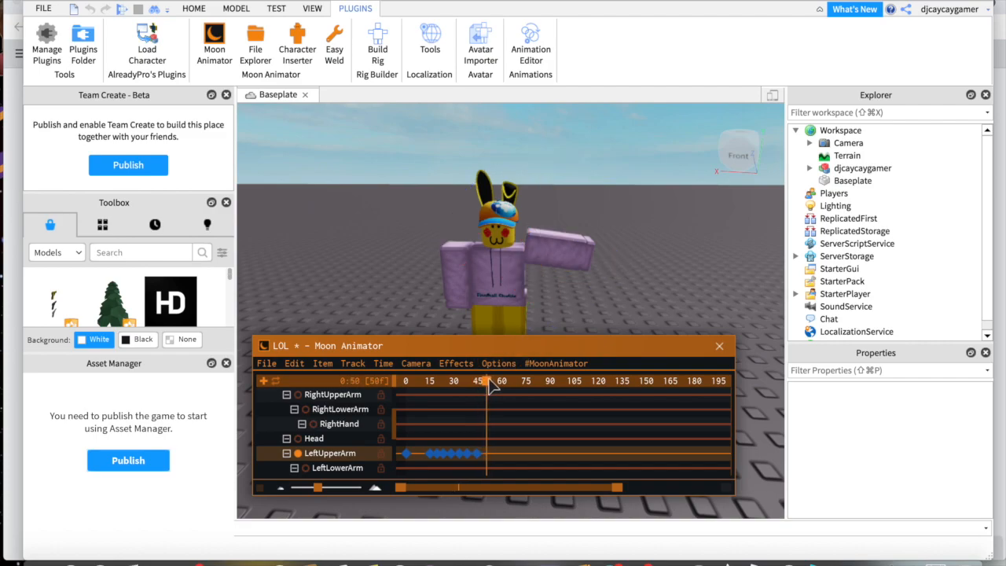
drag(615, 273, 595, 323)
drag(489, 381, 503, 388)
drag(602, 265, 535, 334)
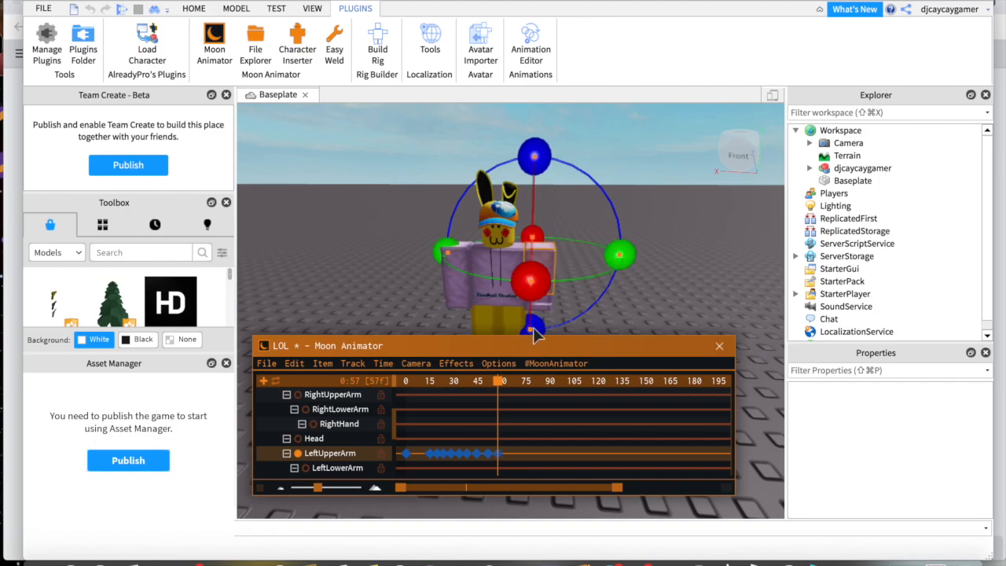
Add a camera to the animation and create a keyframe on its CFrame track at frame 57
click(414, 365)
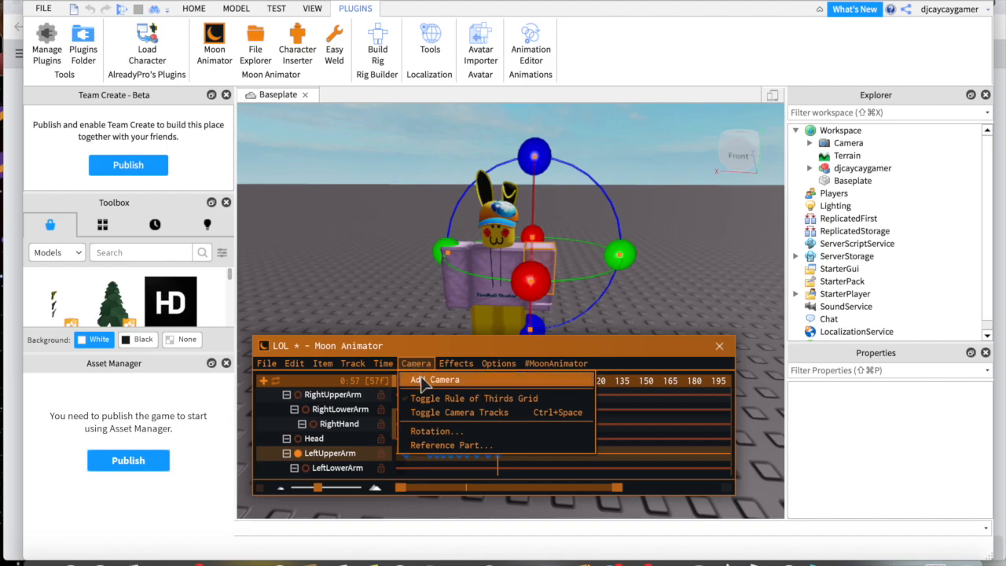
click(424, 381)
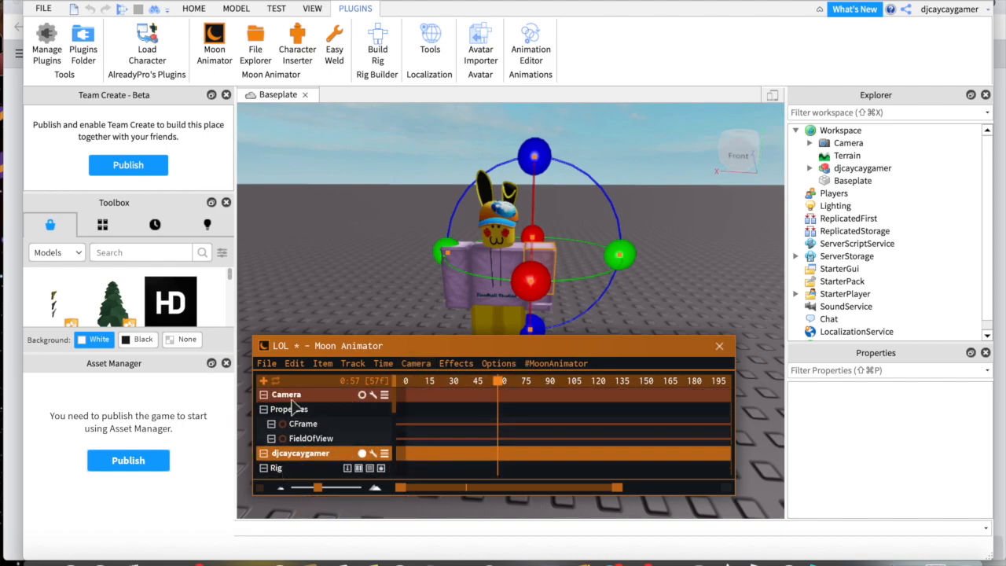
click(308, 397)
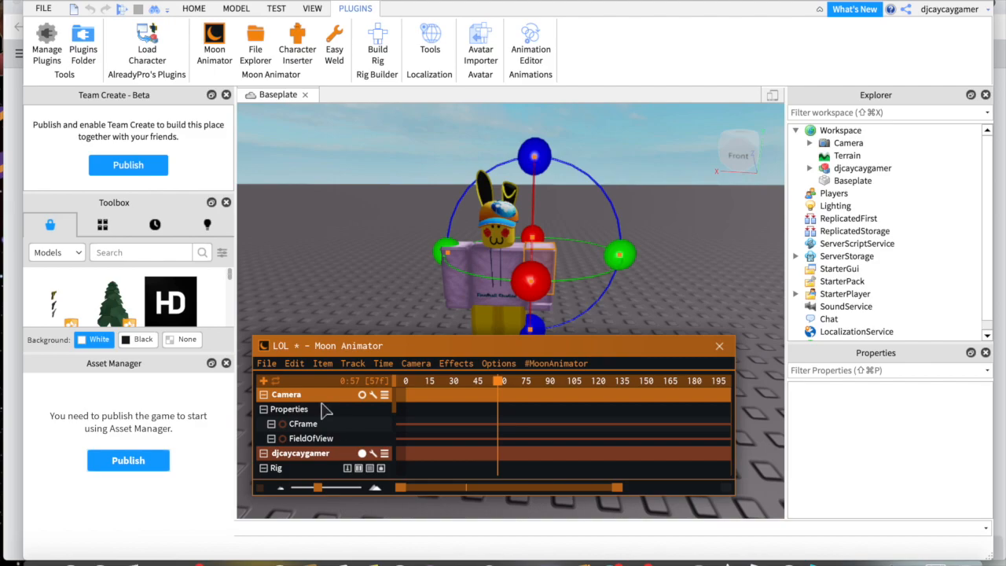
click(338, 428)
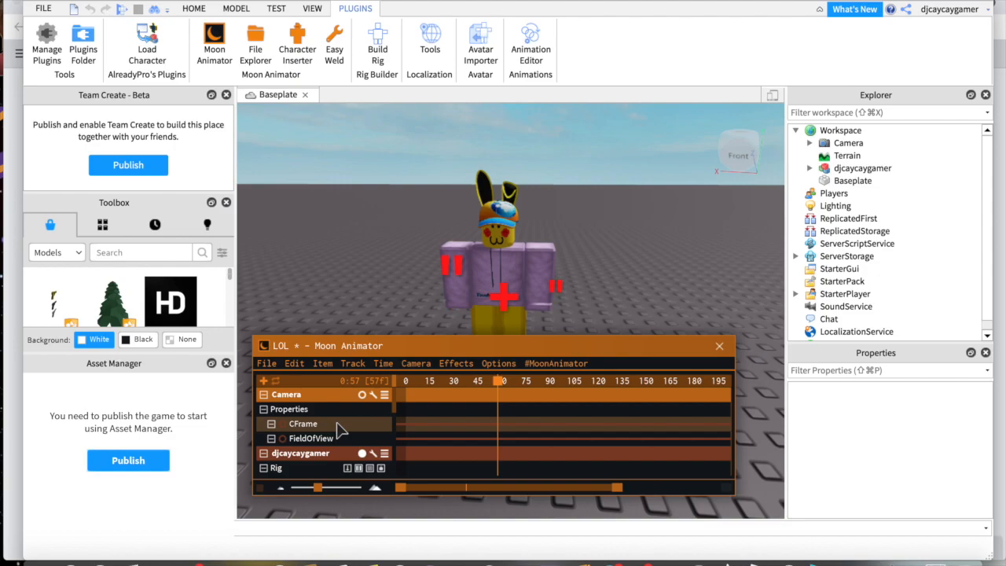
key(plus)
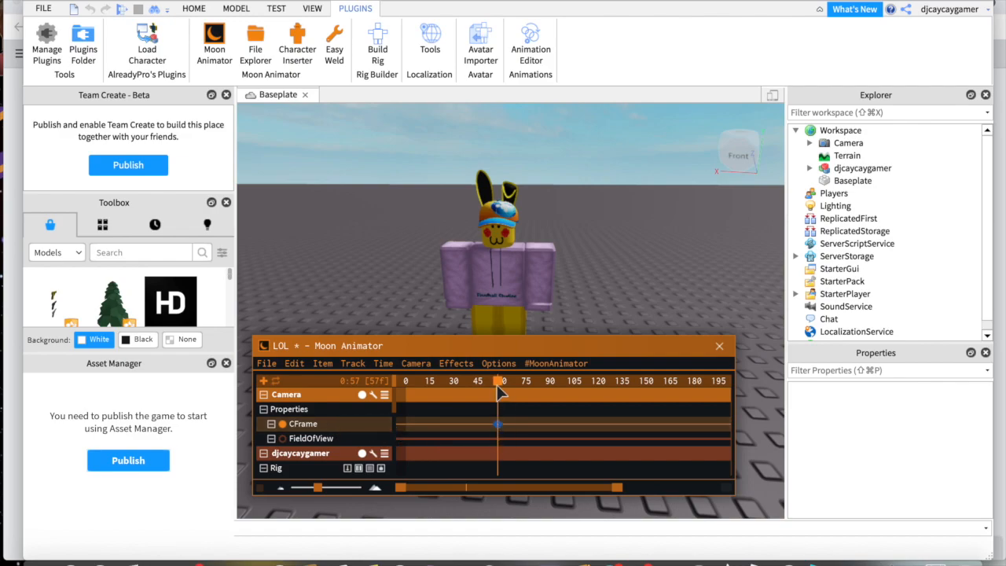
Keyframe the camera's CFrame at frame 0 with a distant front view of the character, and play back the zoom-in
drag(500, 381, 406, 381)
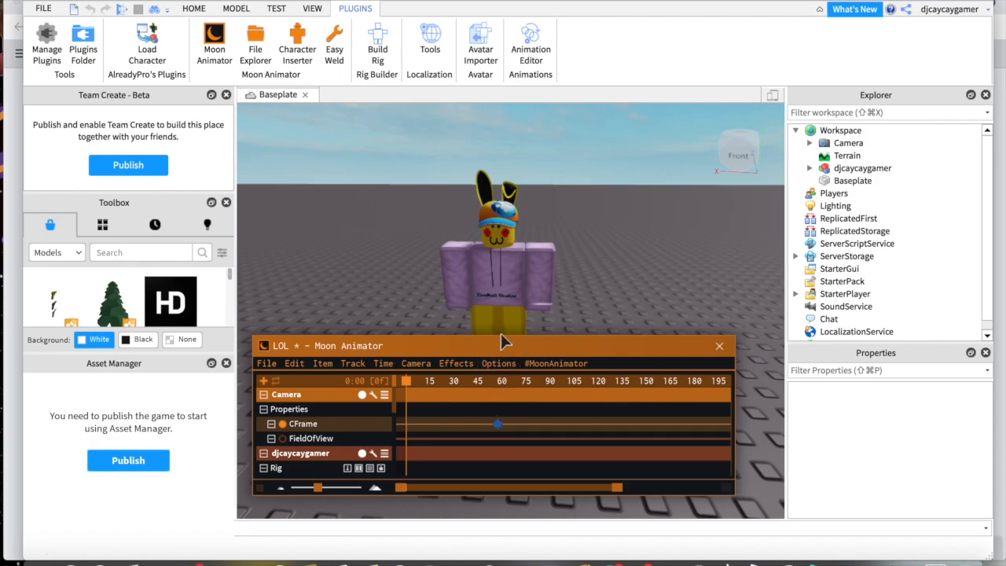
right_drag(553, 278, 554, 279)
scroll(554, 278, down, 8)
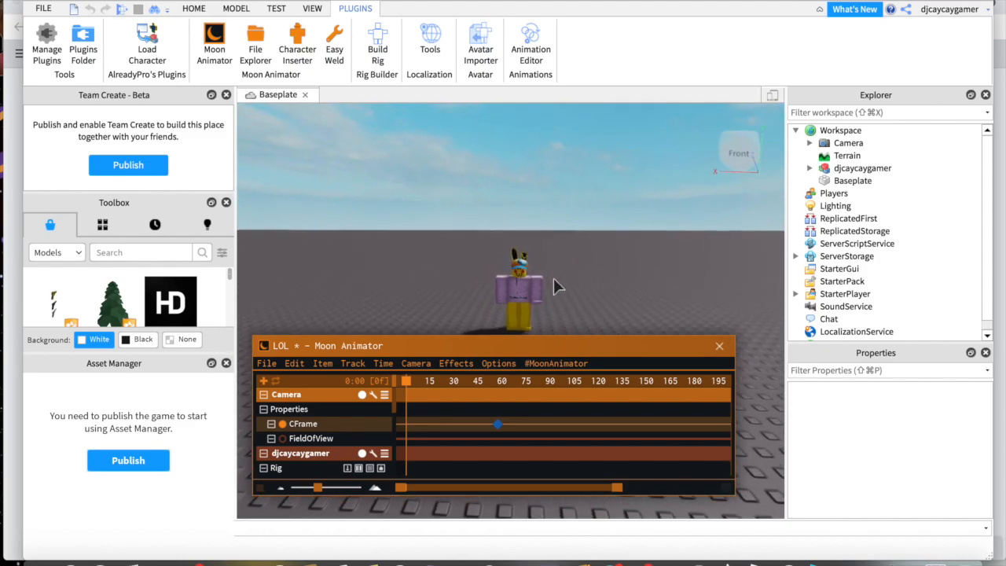
right_drag(553, 278, 553, 271)
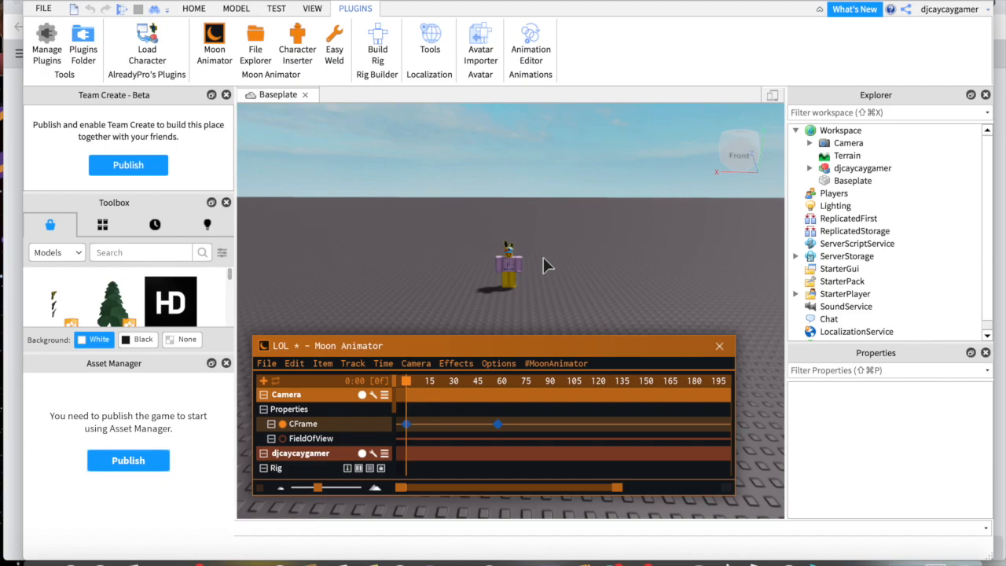
key(space)
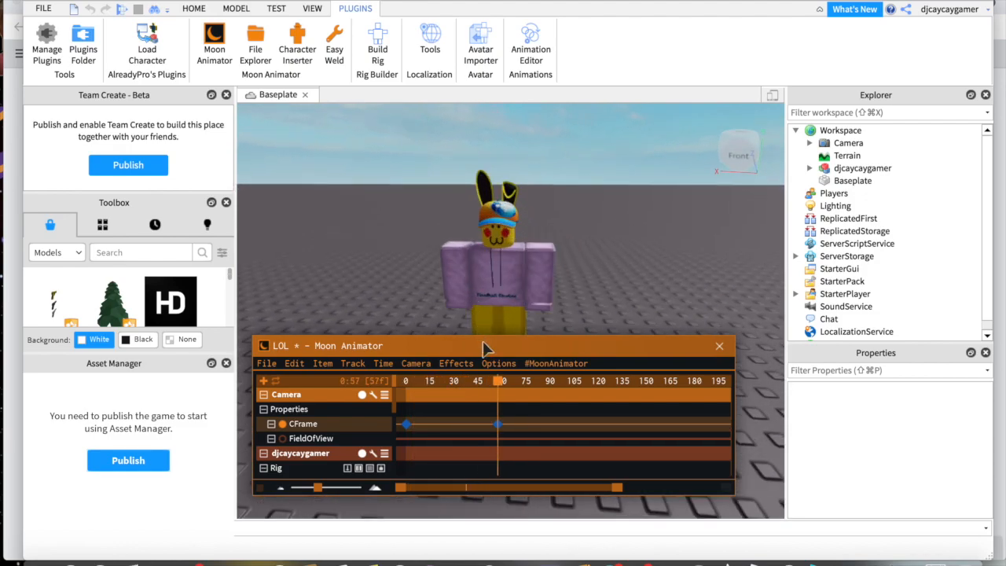
Add a camera CFrame keyframe at frame 63 that holds the close front view
drag(496, 380, 522, 387)
drag(527, 381, 505, 381)
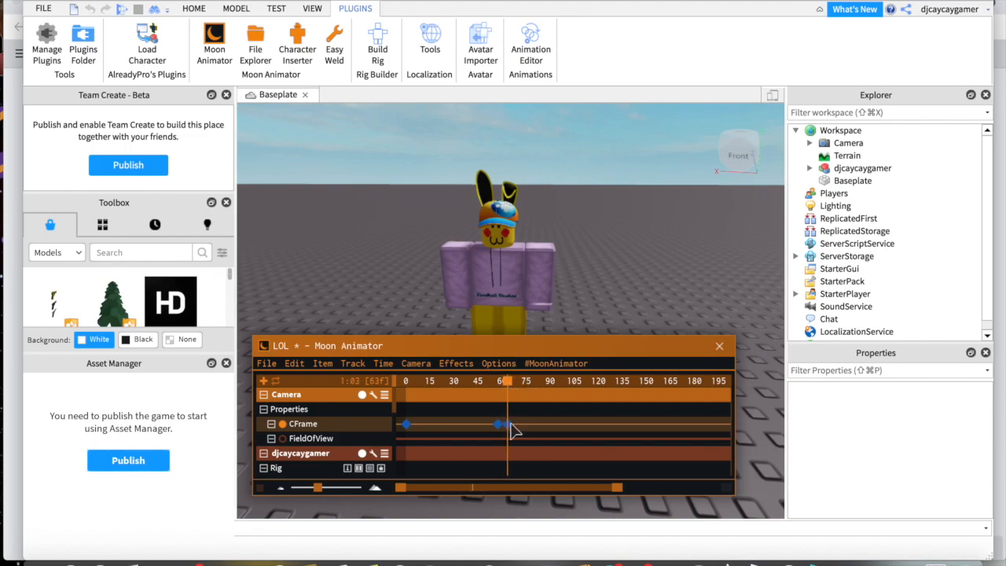
drag(507, 381, 489, 382)
Swing the camera around to a left side view of the character and keyframe its CFrame at frame 70
drag(507, 381, 518, 382)
scroll(602, 297, down, 10)
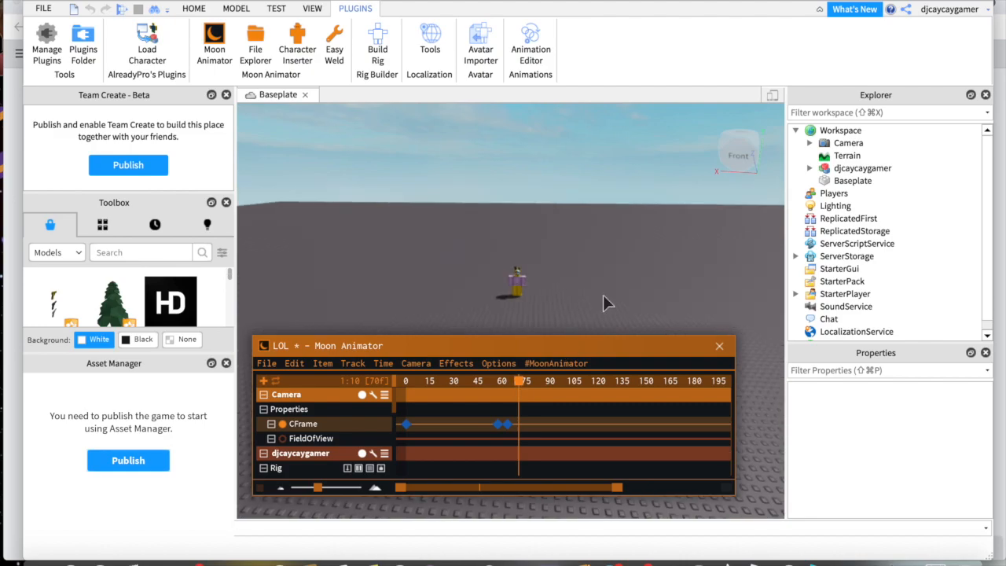
key(w)
mouse_move(603, 295)
right_down()
mouse_move(549, 295)
mouse_move(604, 296)
mouse_move(606, 266)
mouse_move(604, 295)
right_up()
key(w)
key(a)
key(plus)
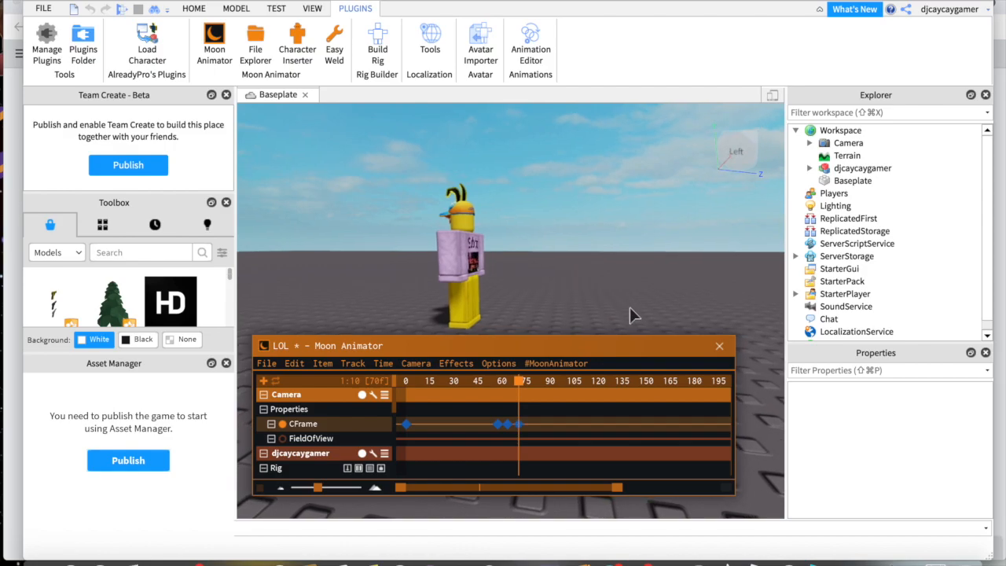
Scrub back along the timeline and replay the animation to review the arm wave and camera moves
drag(522, 383, 478, 381)
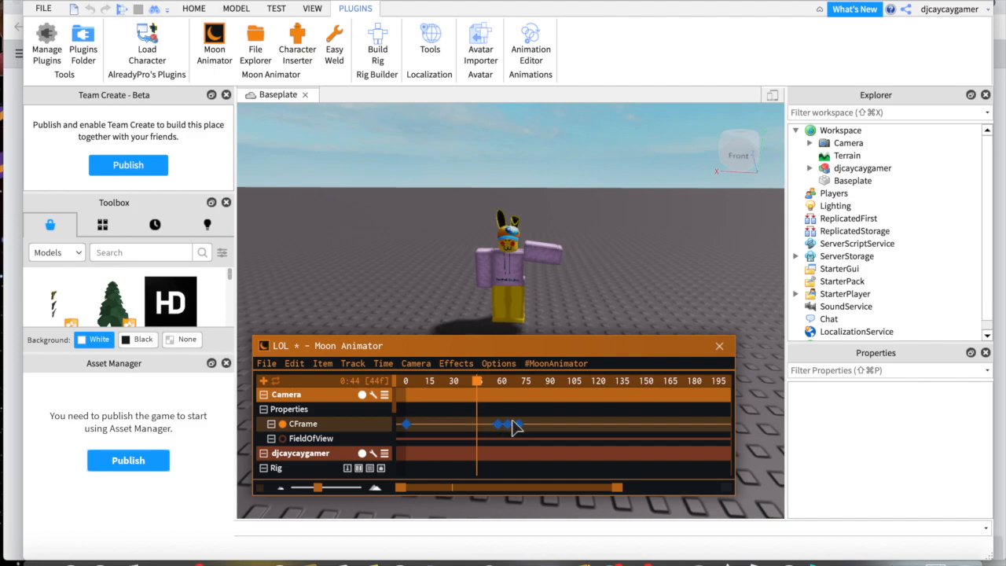
key(space)
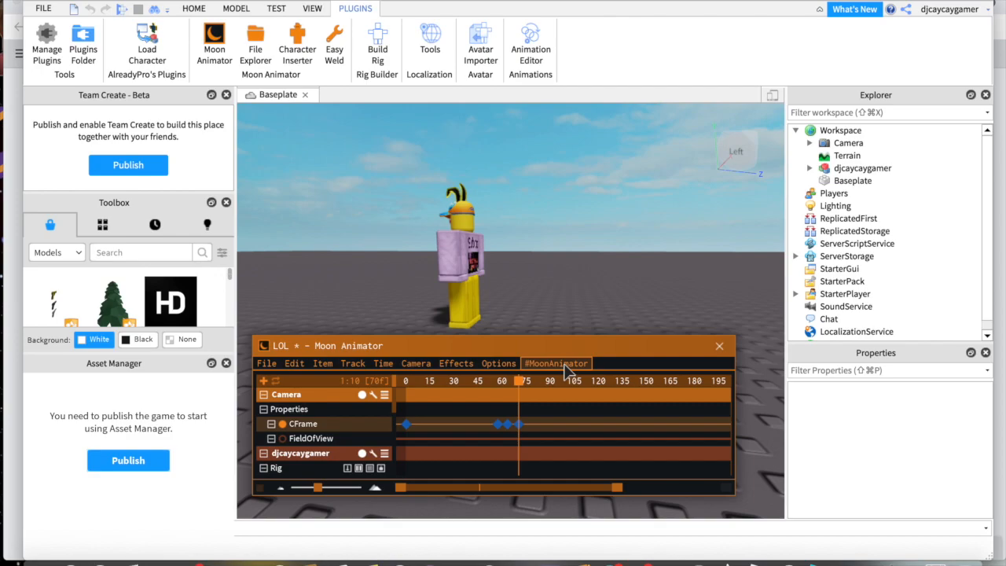
click(513, 381)
drag(513, 380, 389, 390)
key(space)
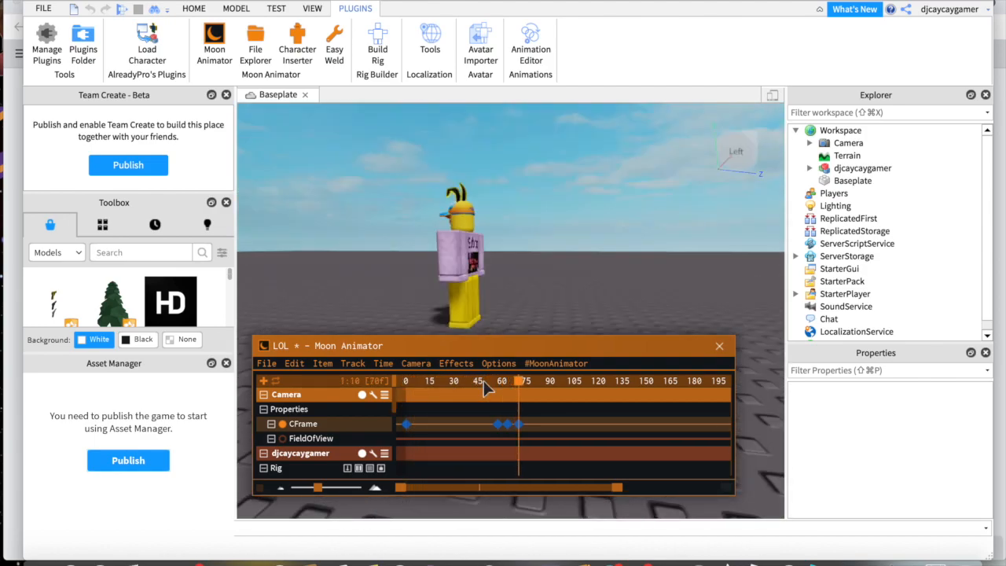